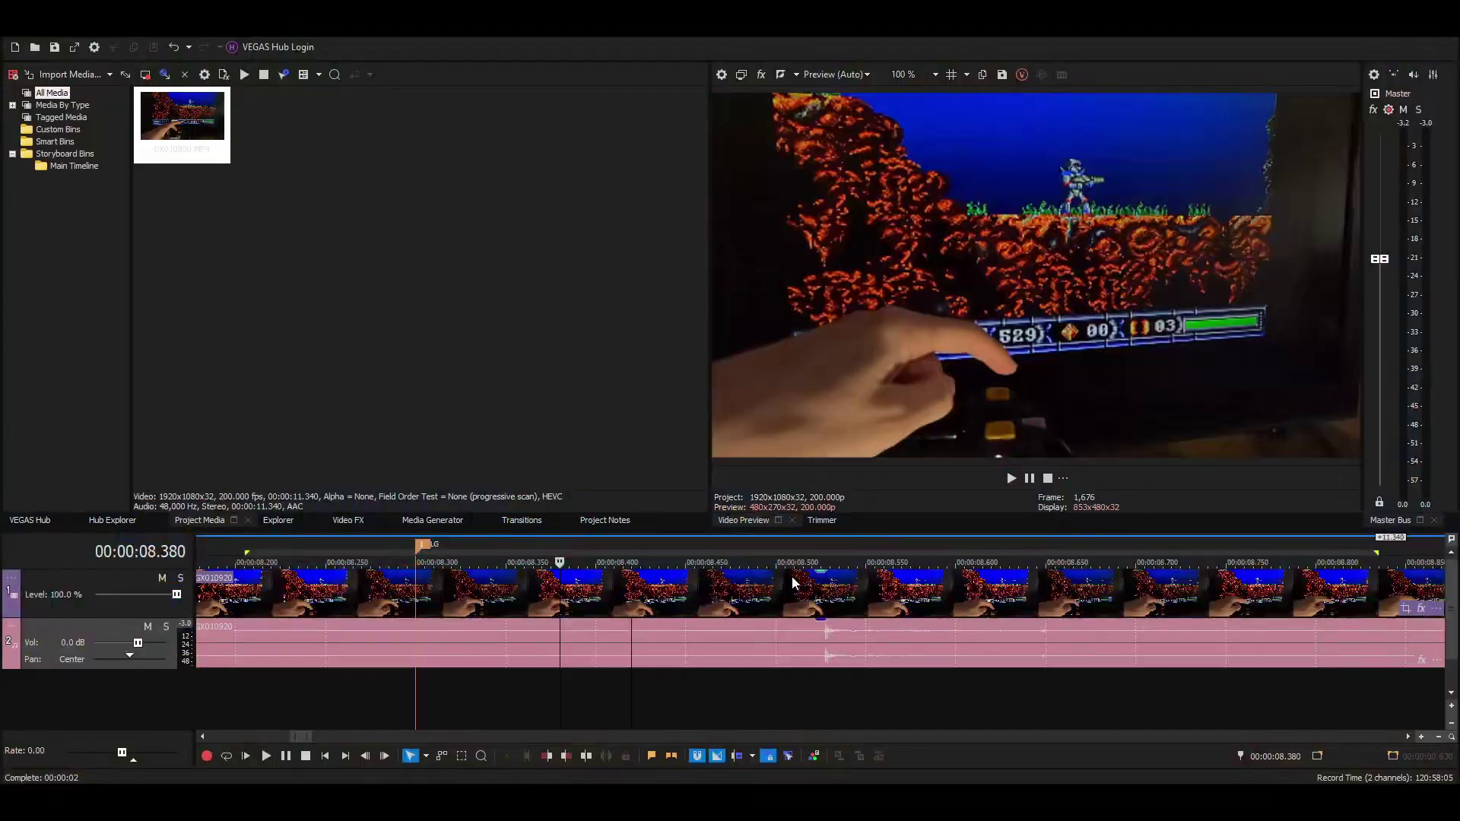
- Step the footage forward frame by frame to 00:00:08.535 (frame 1,707)
key("Right")
key("Right")
key("Right")
key("Right")
key("Right")
key("Right")
key("Right")
key("Right")
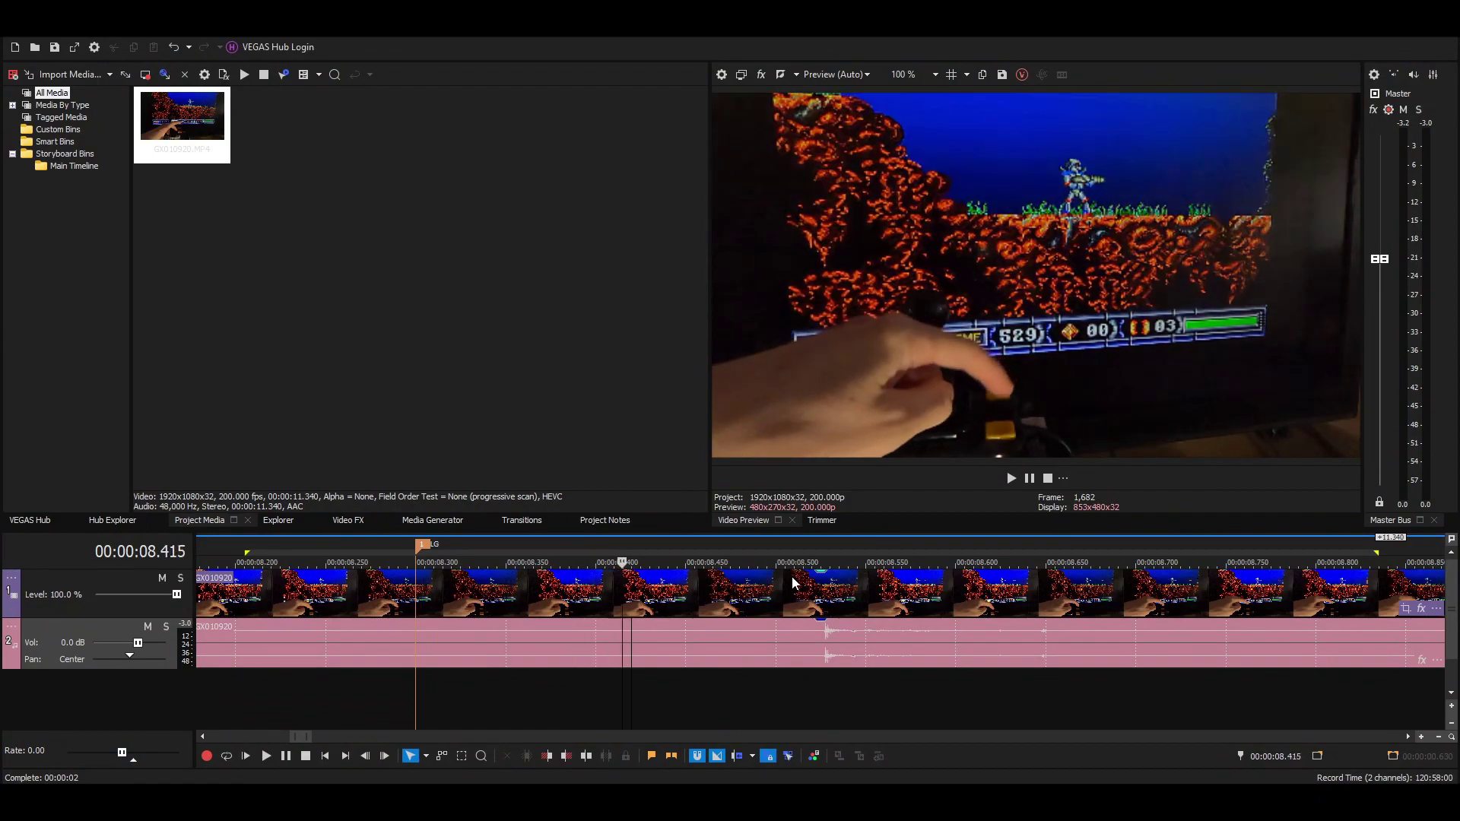
key("Right")
key("Right")
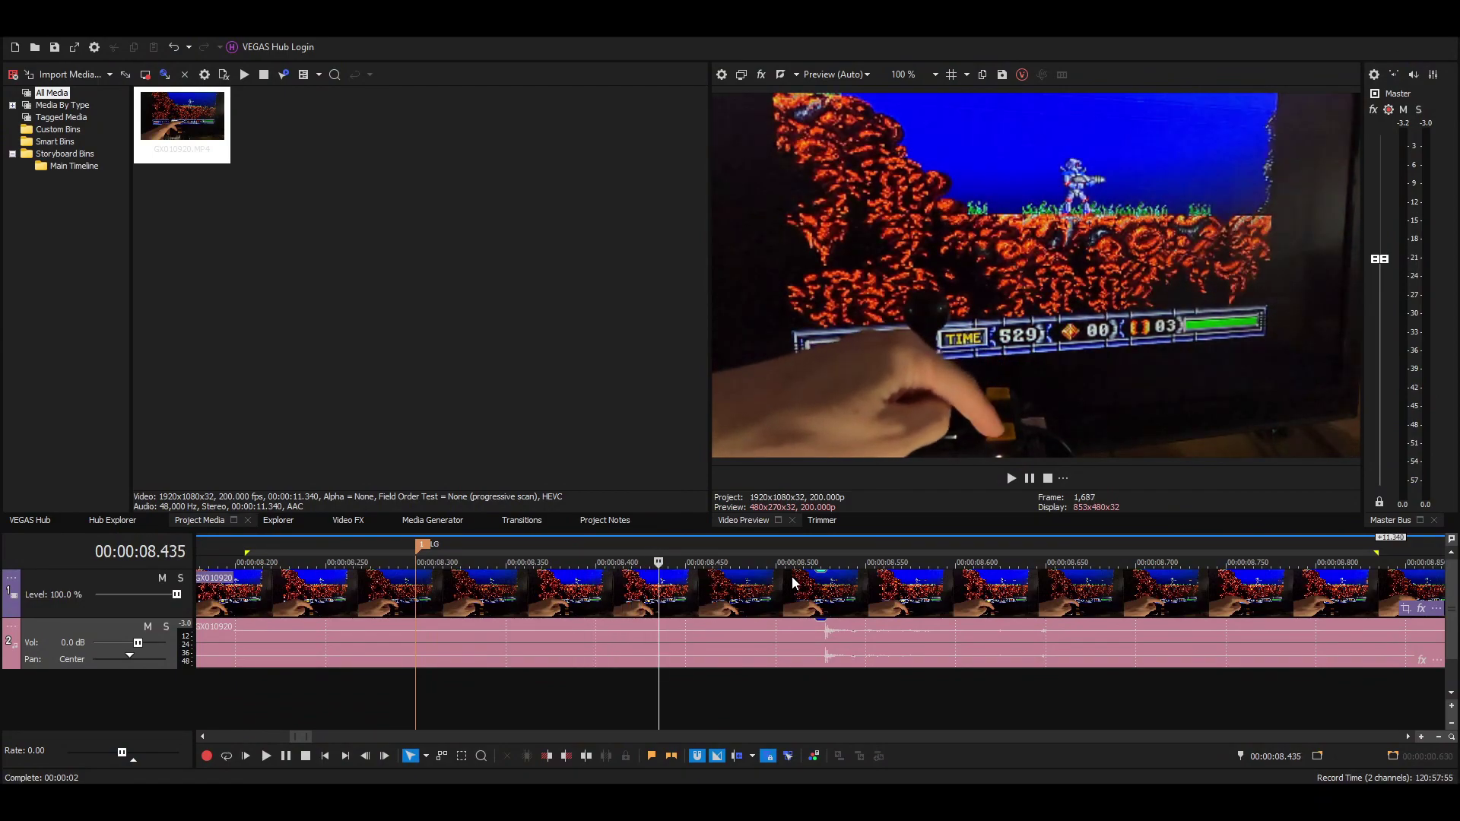
key("Right")
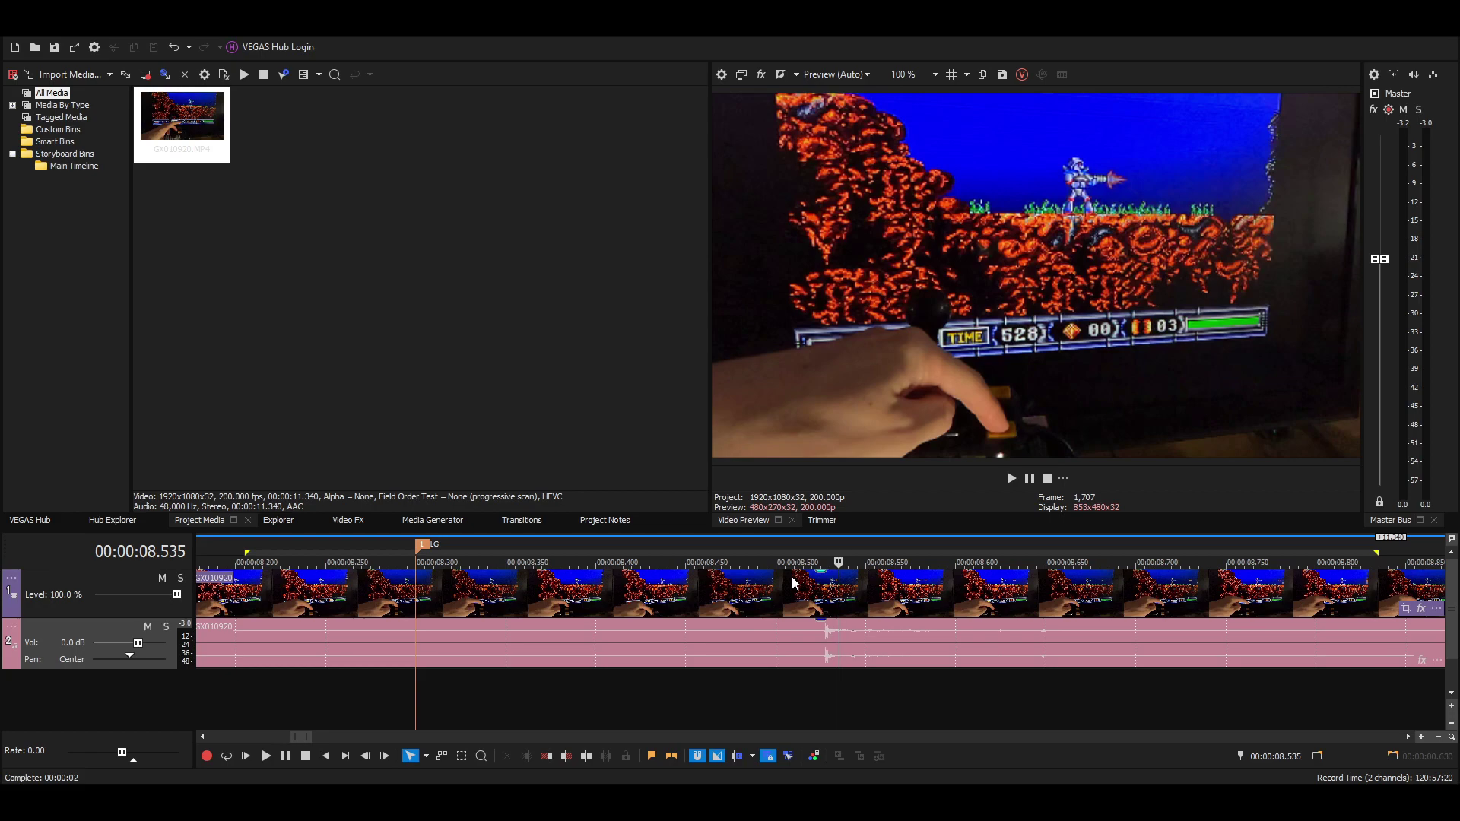
- Jump back to about 8.485 s and step frames between 8.490 and 8.655
left_click(749, 685)
key("Right")
key("Right")
key("Right")
key("Right")
key("Right")
key("Right")
key("Right")
key("Right")
key("Right")
key("Right")
key("Right")
key("Right")
key("Right")
key("Right")
key("Right")
key("Right")
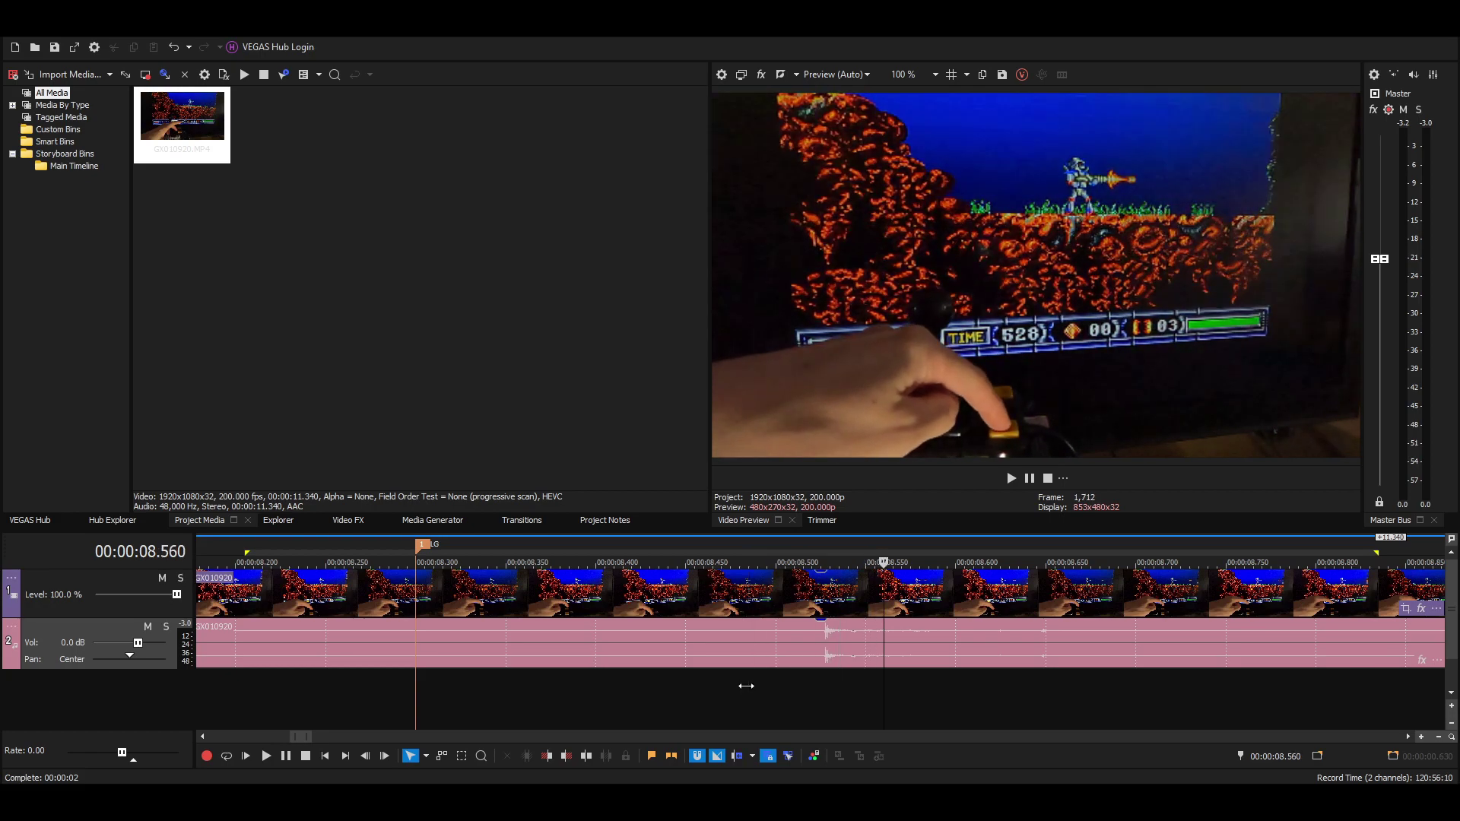
key("Right")
key("Right")
key("Right")
key("Right")
key("Right")
key("Right")
key("Right")
key("Right")
key("Right")
key("Right")
key("Right")
key("Right")
key("Right")
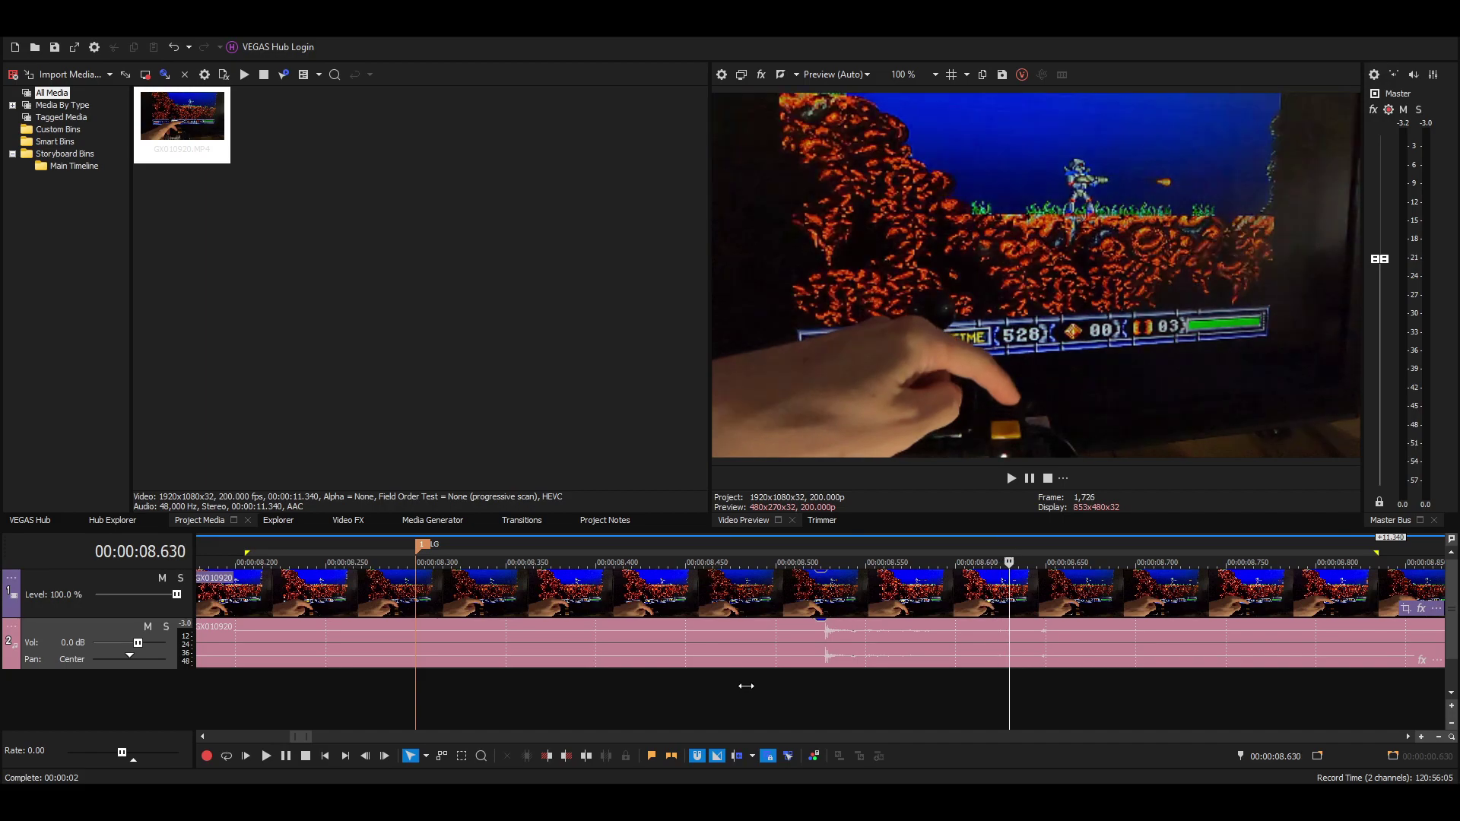
key("Right")
key("Right")
key("Right")
key("Right")
key("Right")
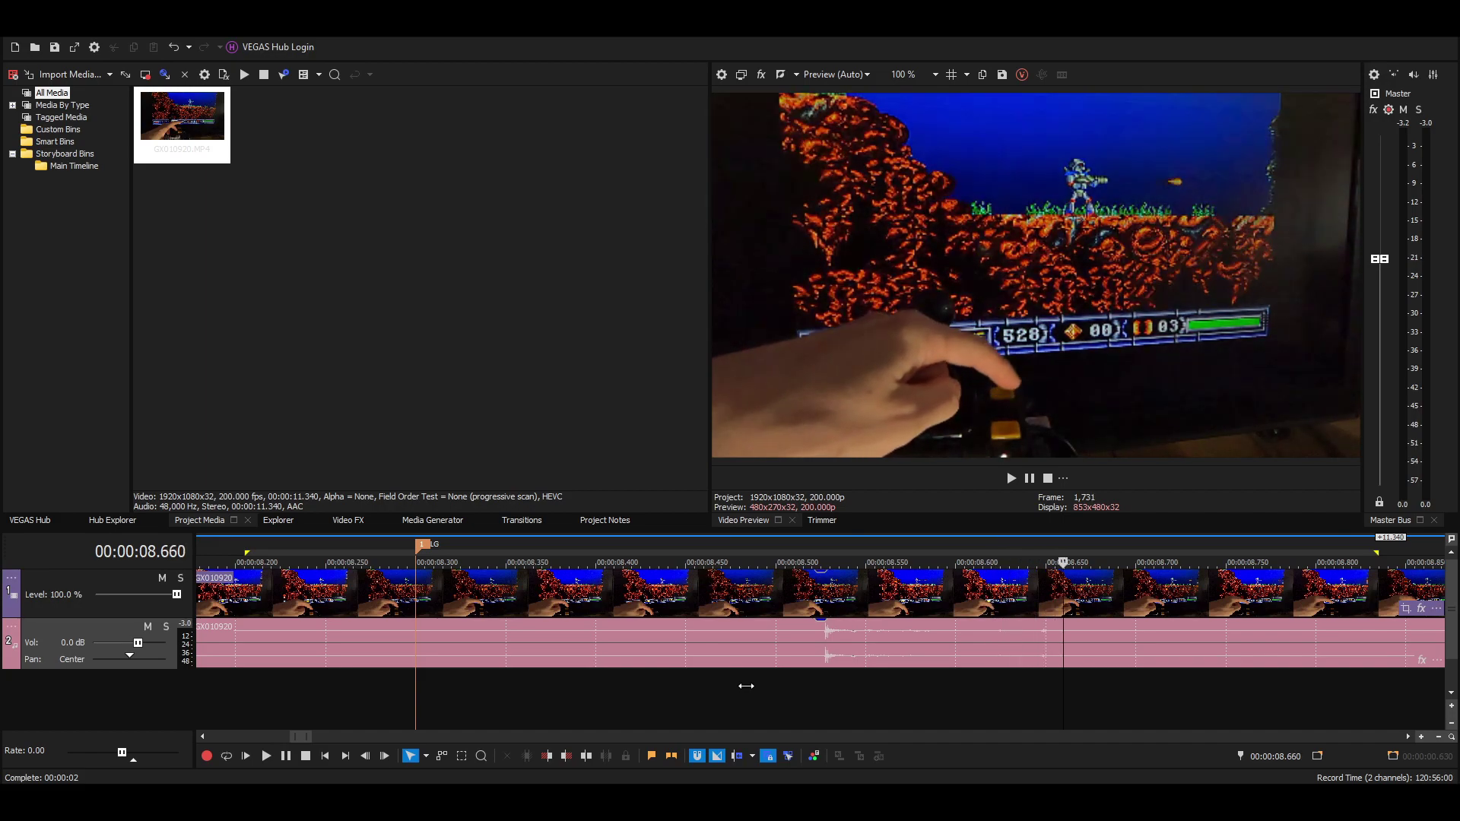
key("Left")
key("Left")
key("Left")
key("Left")
key("Left")
key("Left")
key("Left")
key("Left")
key("Left")
key("Left")
key("Left")
key("Left")
key("Left")
key("Left")
key("Left")
key("Left")
key("Left")
key("Left")
key("Left")
key("Left")
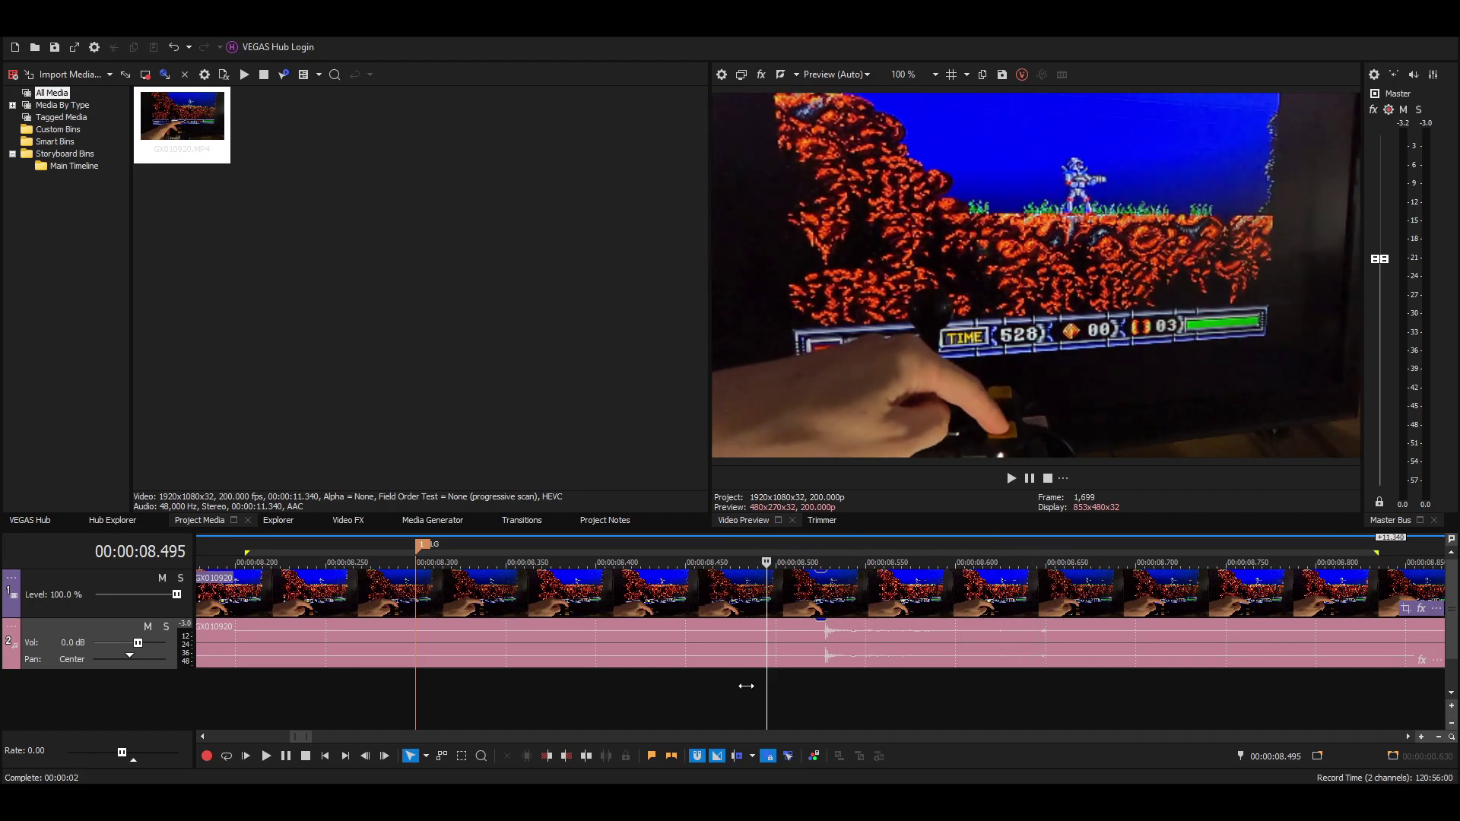
key("Right")
key("Right")
key("Right")
key("Right")
key("Right")
key("Right")
key("Right")
key("Right")
key("Right")
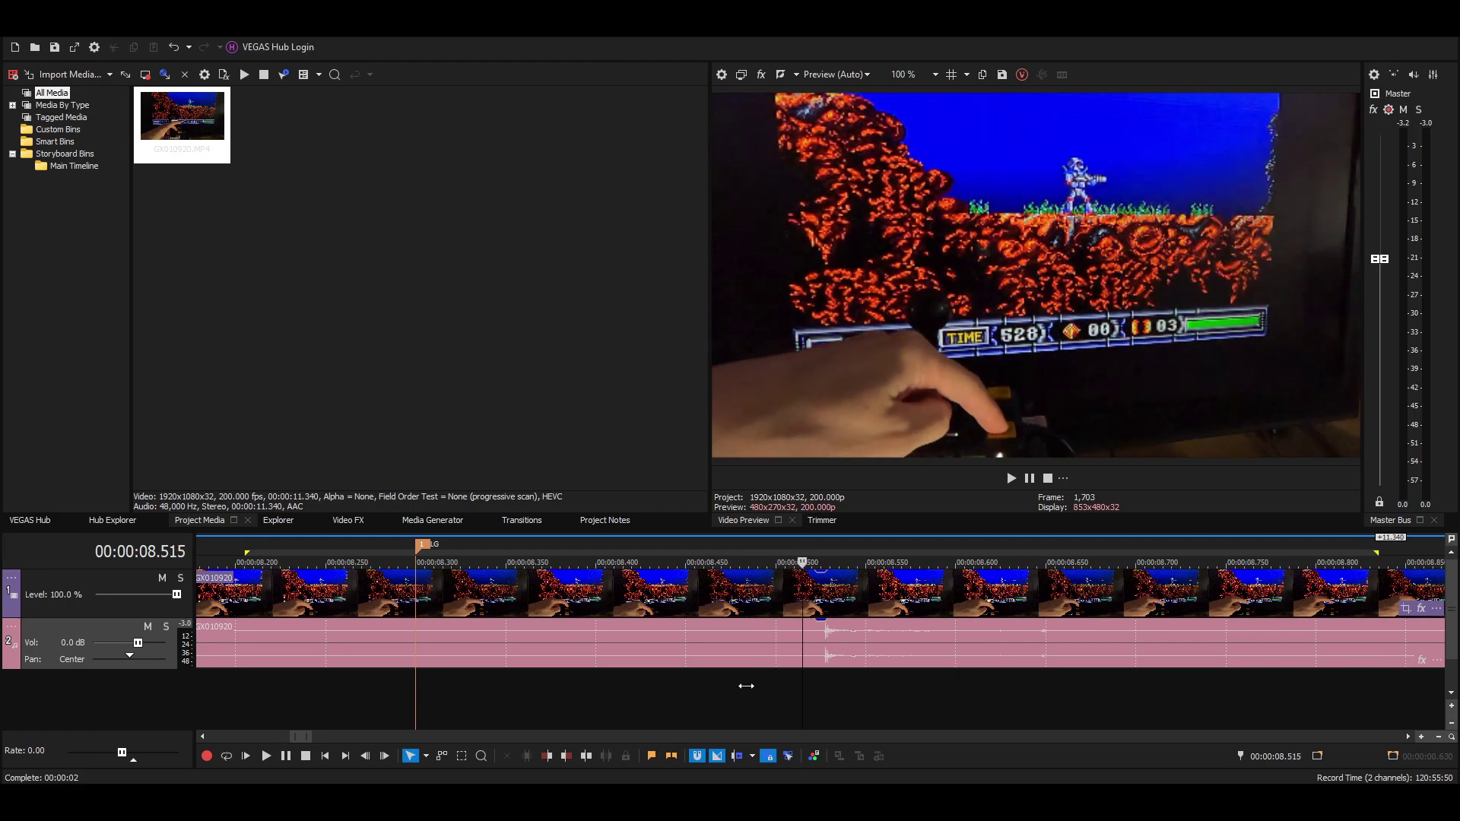
- Keep rocking frame by frame between about 8.485 and 8.665 to study the character firing
key("Right")
key("Right")
key("Right")
key("Right")
key("Right")
key("Right")
key("Right")
key("Right")
key("Right")
key("Right")
key("Right")
key("Right")
key("Right")
key("Right")
key("Right")
key("Right")
key("Right")
key("Right")
key("Right")
key("Right")
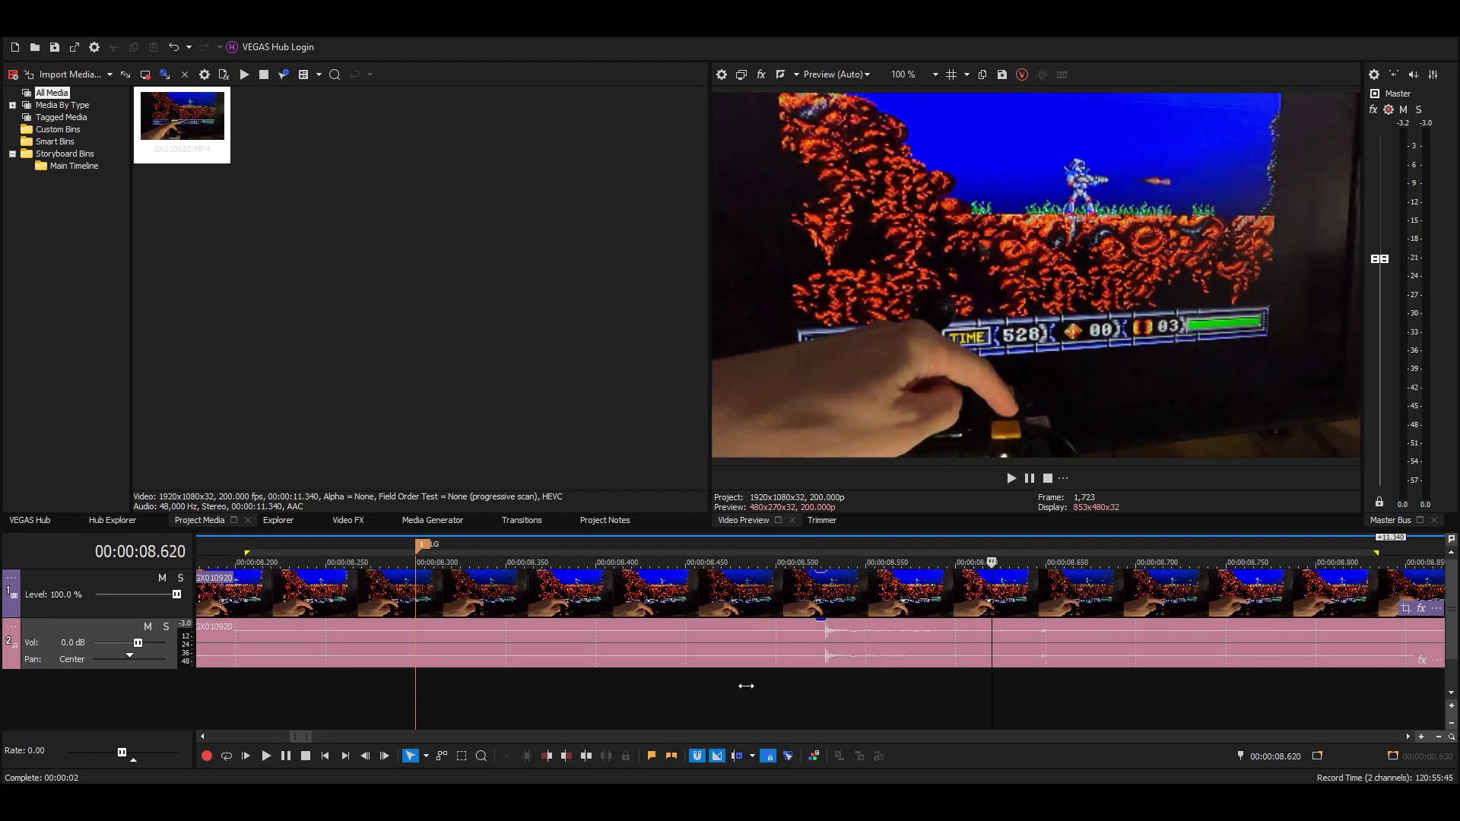
key("Right")
key("Right")
key("Right")
key("Right")
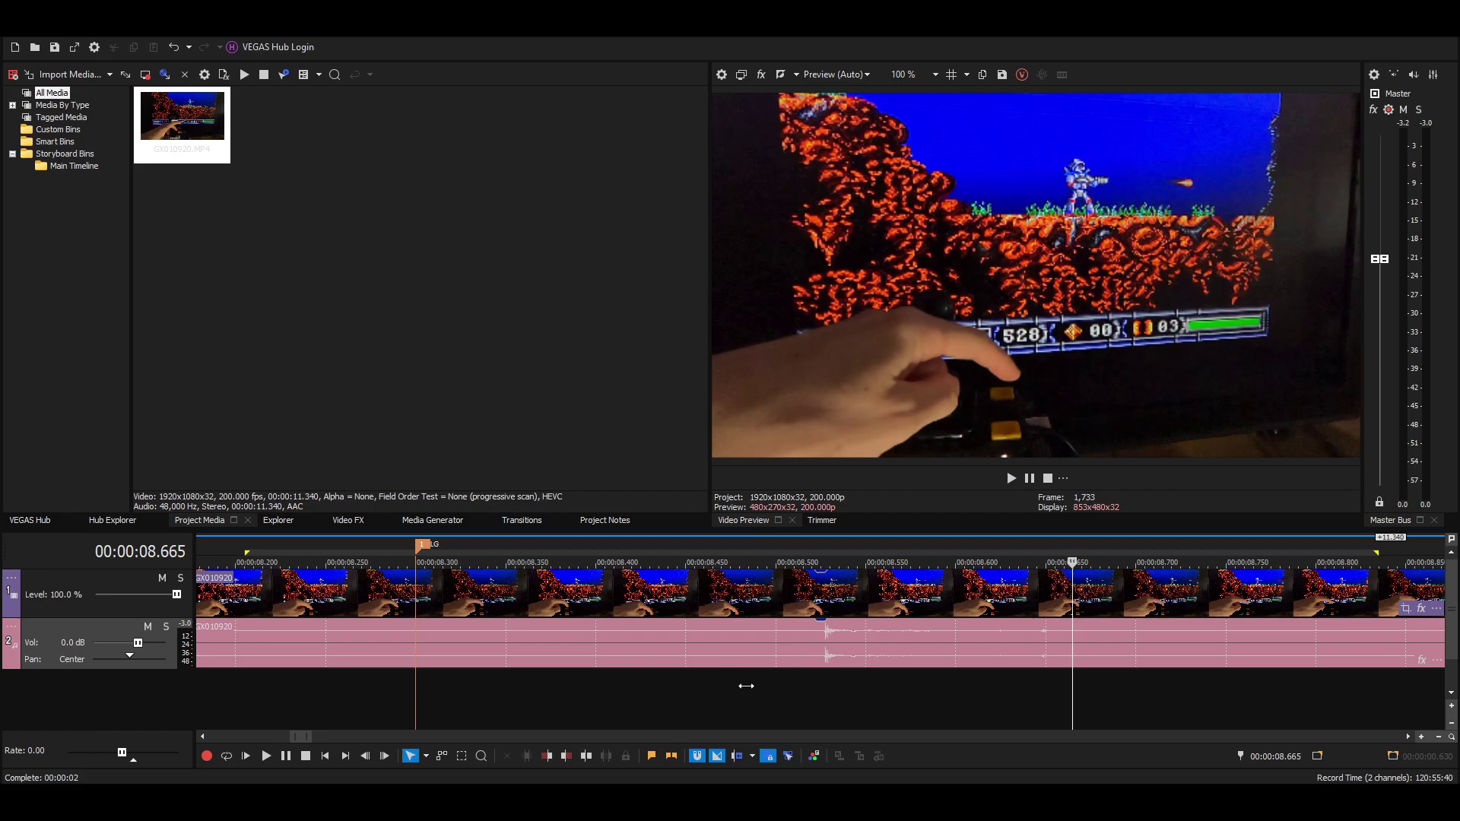
key("Left")
key("Left")
key("Left")
key("Left")
key("Left")
key("Left")
key("Left")
key("Left")
key("Left")
key("Left")
key("Left")
key("Left")
key("Left")
key("Left")
key("Left")
key("Left")
key("Left")
key("Left")
key("Left")
key("Left")
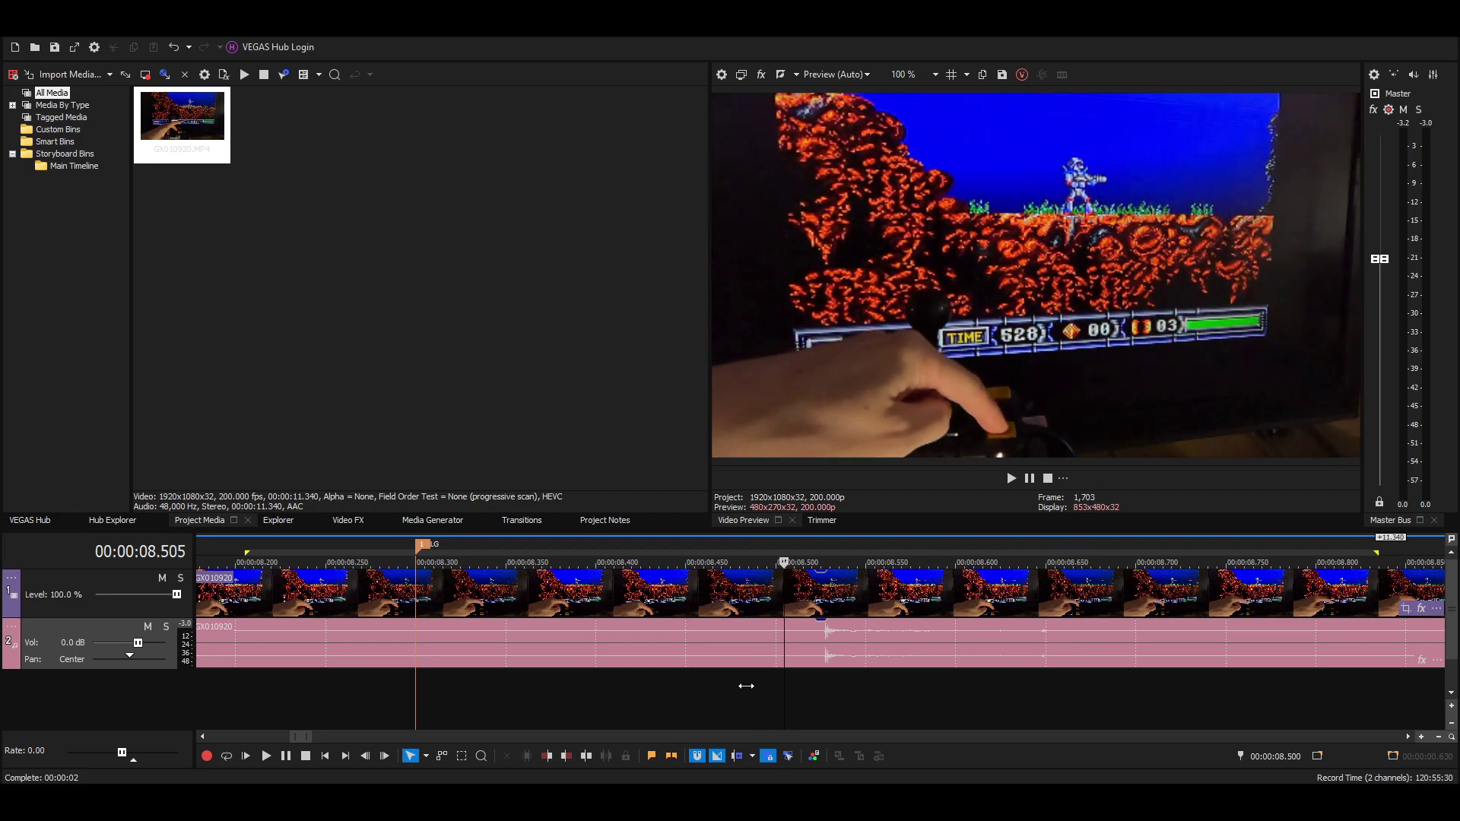
key("Left")
key("Left")
key("Left")
key("Left")
key("Left")
key("Left")
key("Left")
key("Left")
key("Right")
key("Right")
key("Right")
key("Right")
key("Right")
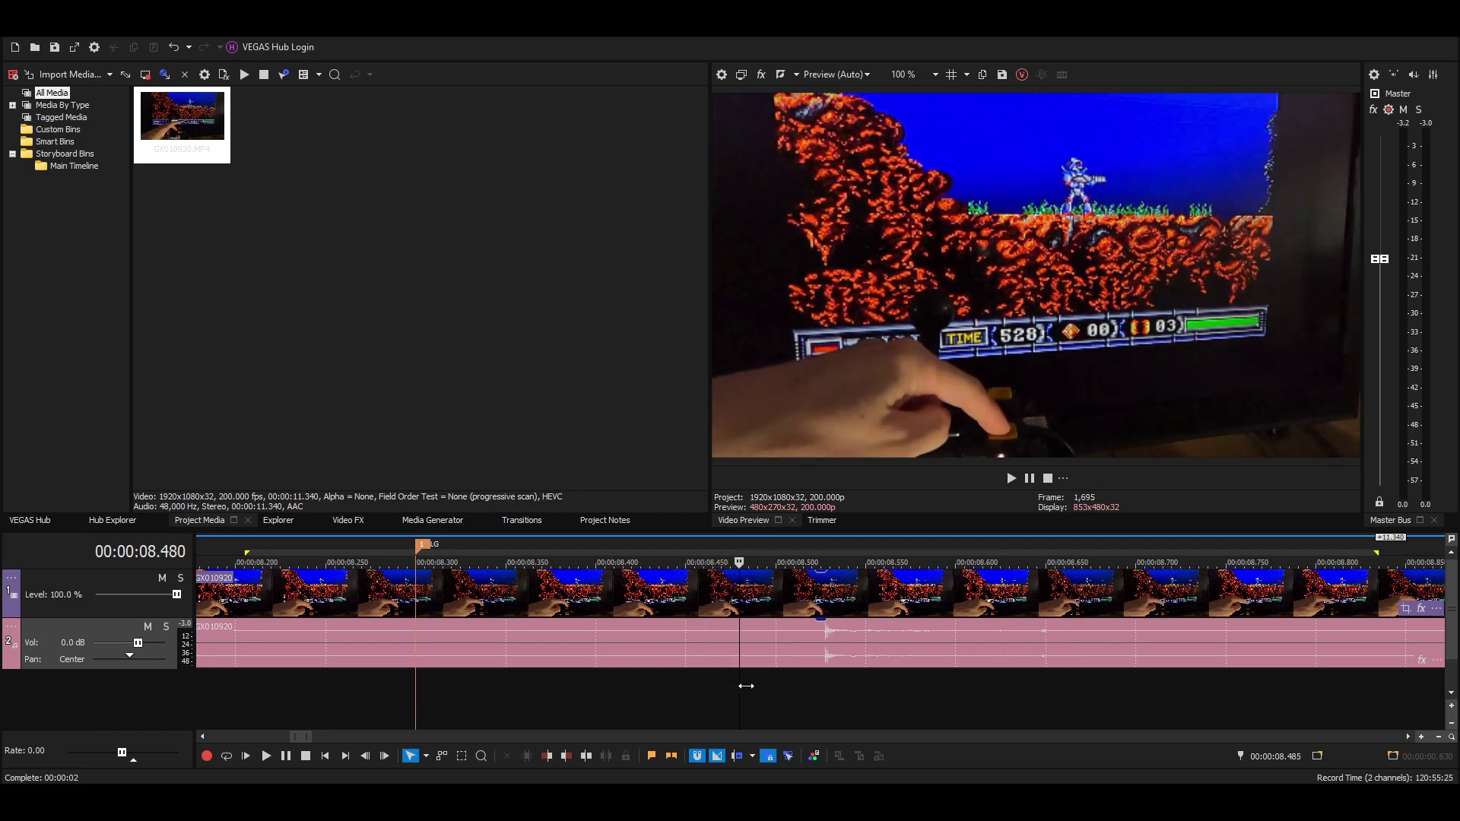
key("Right")
key("Right")
key("Right")
key("Right")
key("Right")
key("Right")
key("Right")
key("Right")
key("Right")
key("Right")
key("Right")
key("Right")
key("Right")
key("Right")
key("Right")
key("Right")
key("Right")
key("Right")
key("Right")
key("Right")
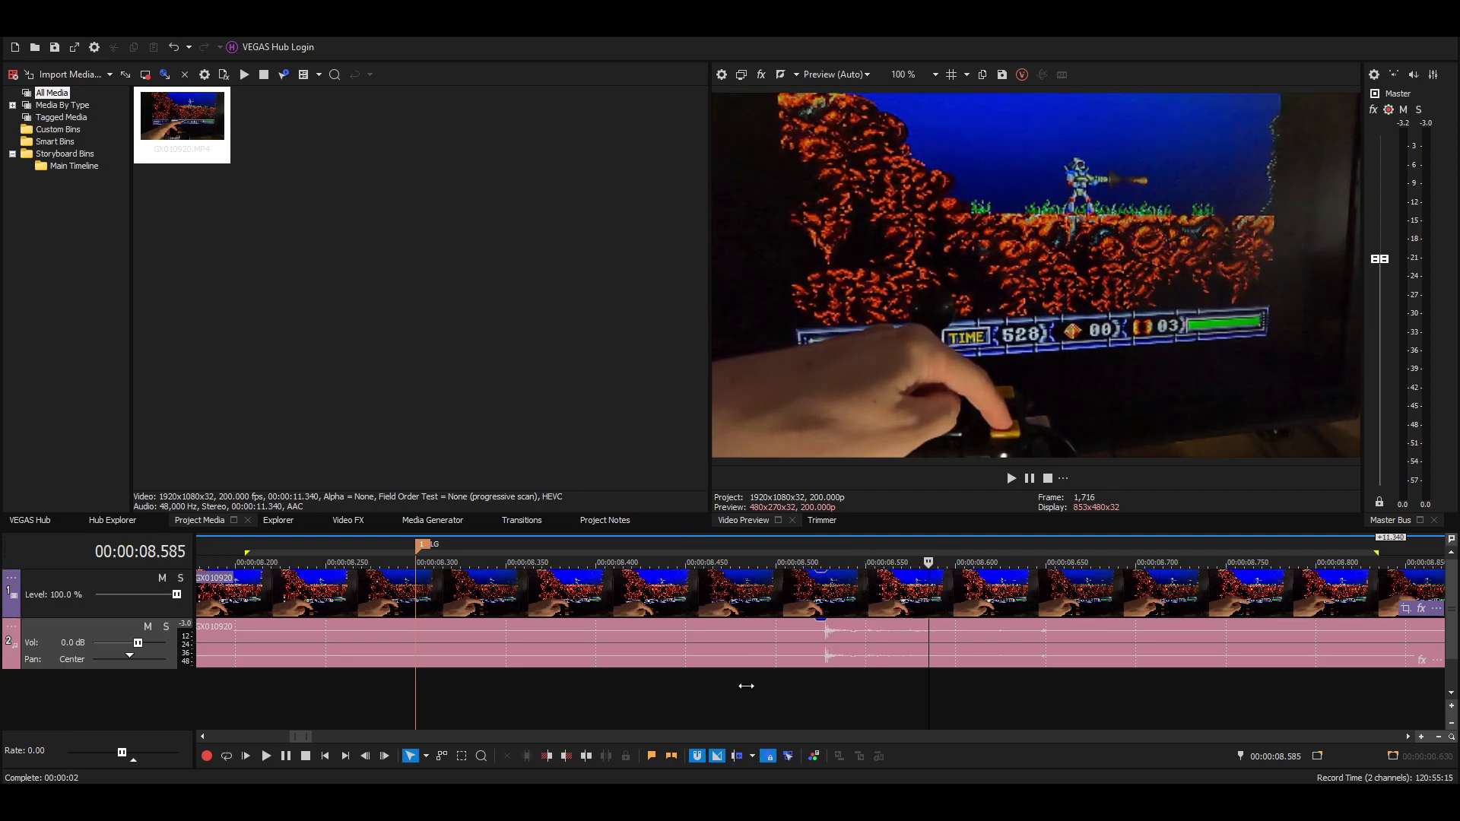
key("Right")
key("Right")
key("Right")
key("Right")
key("Right")
key("Right")
key("Right")
key("Right")
key("Right")
key("Right")
key("Right")
key("Right")
key("Right")
key("Right")
key("Left")
key("Left")
key("Left")
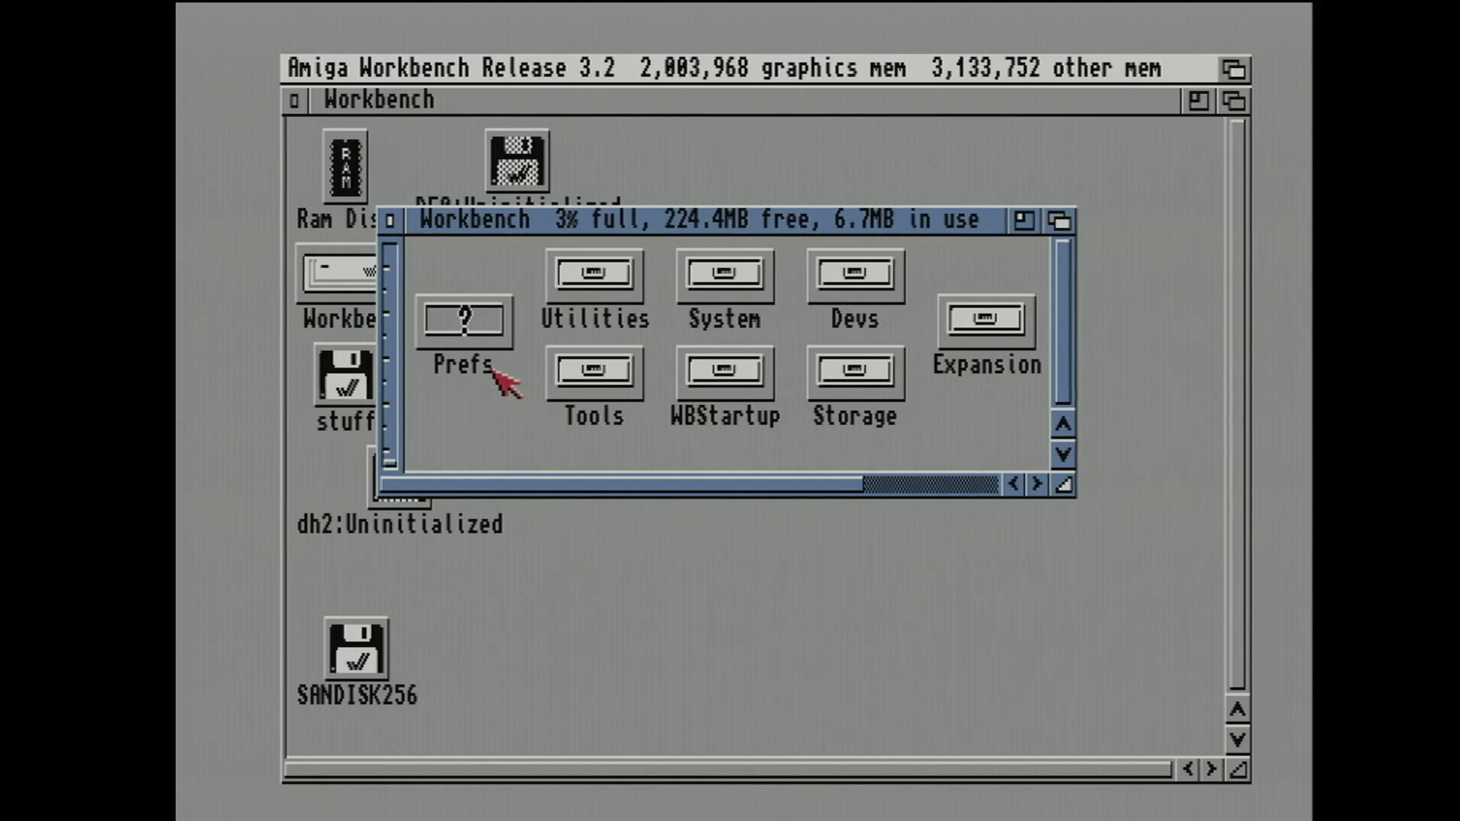
- Open the Prefs drawer in the Workbench window
double_click(496, 359)
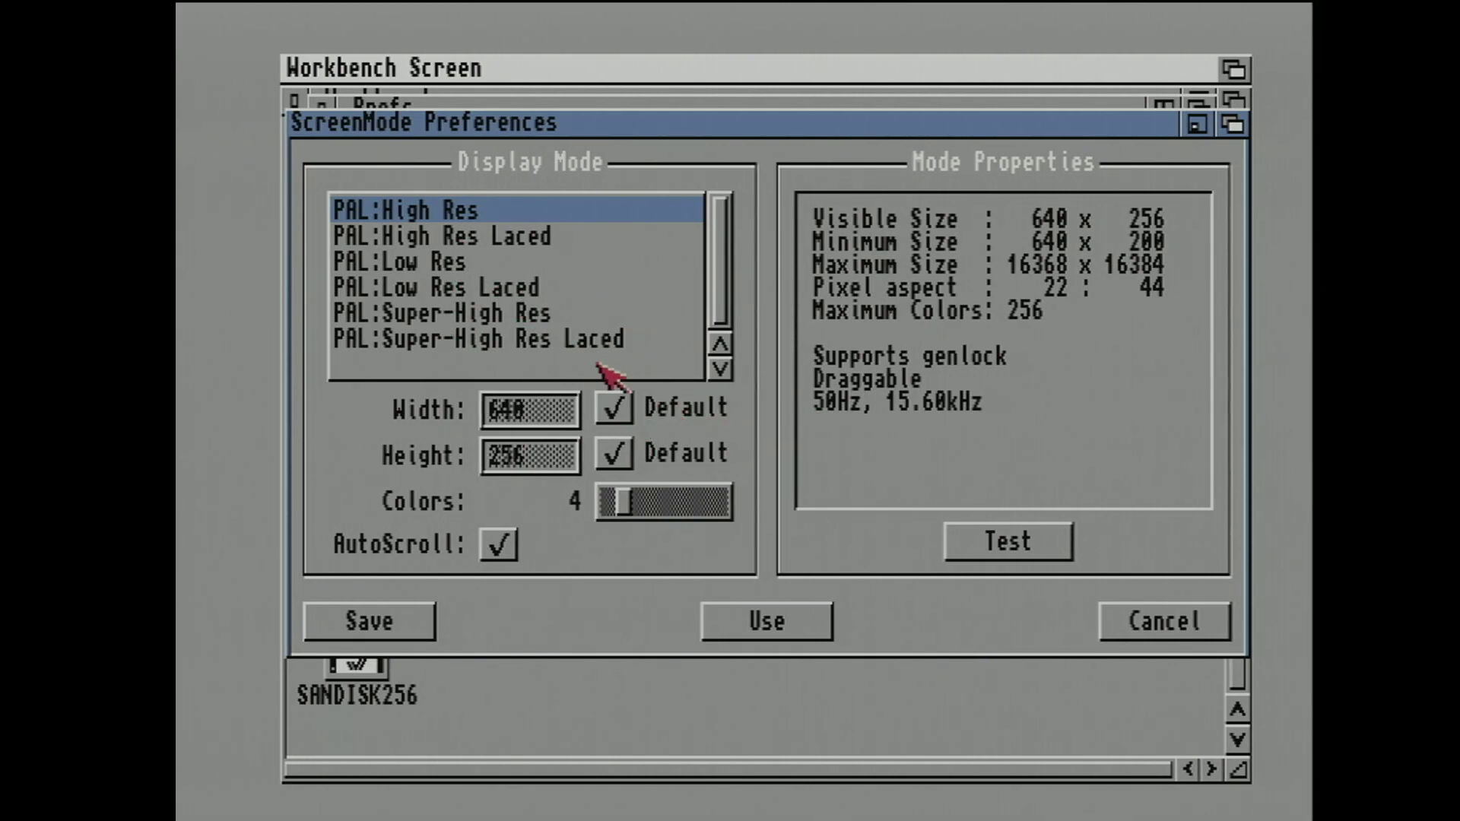
- Compare PAL:Low Res and PAL:High Res, then select PAL:High Res Laced (640 × 512)
left_click(450, 267)
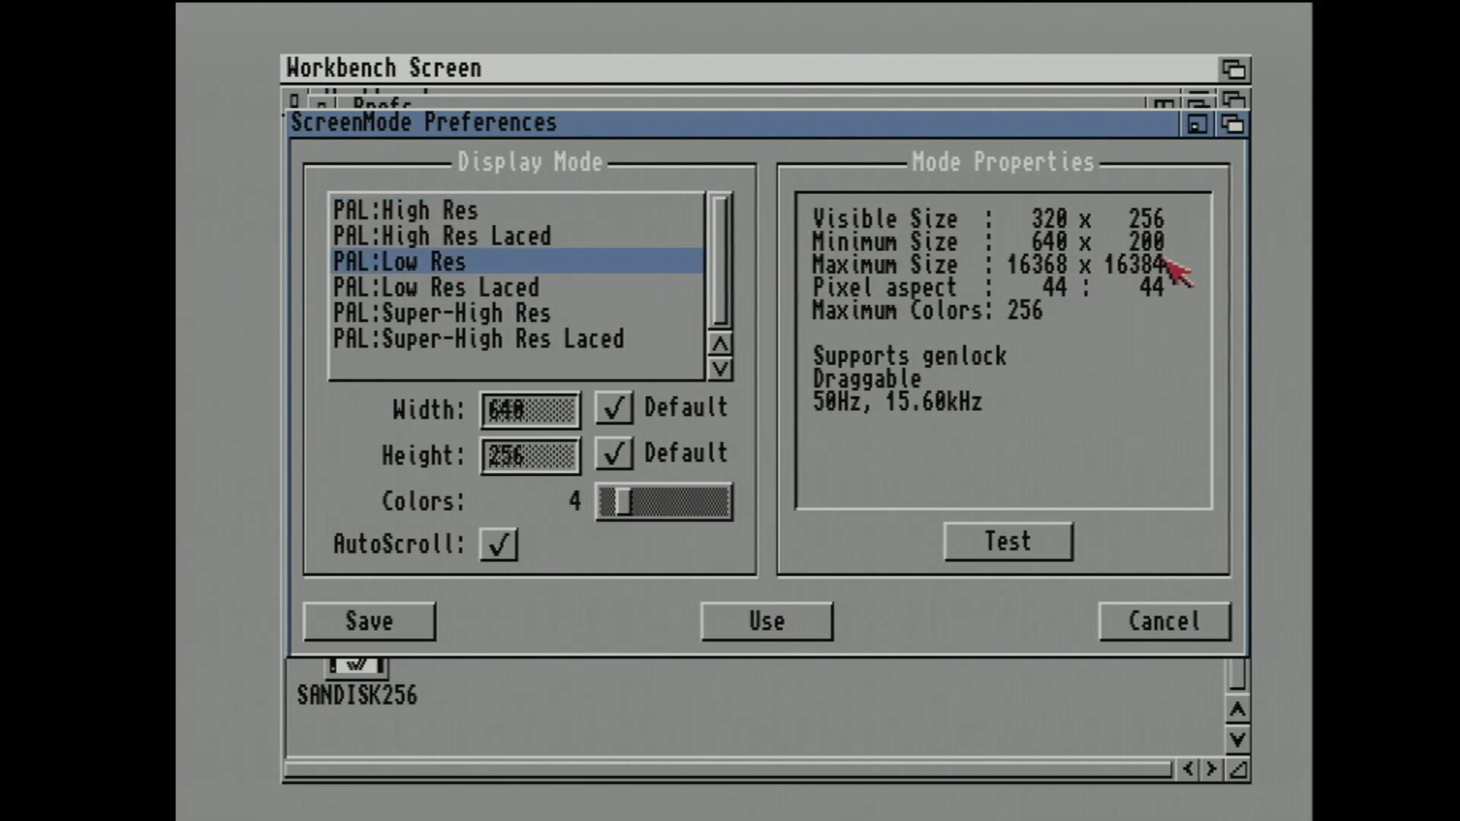
left_click(418, 215)
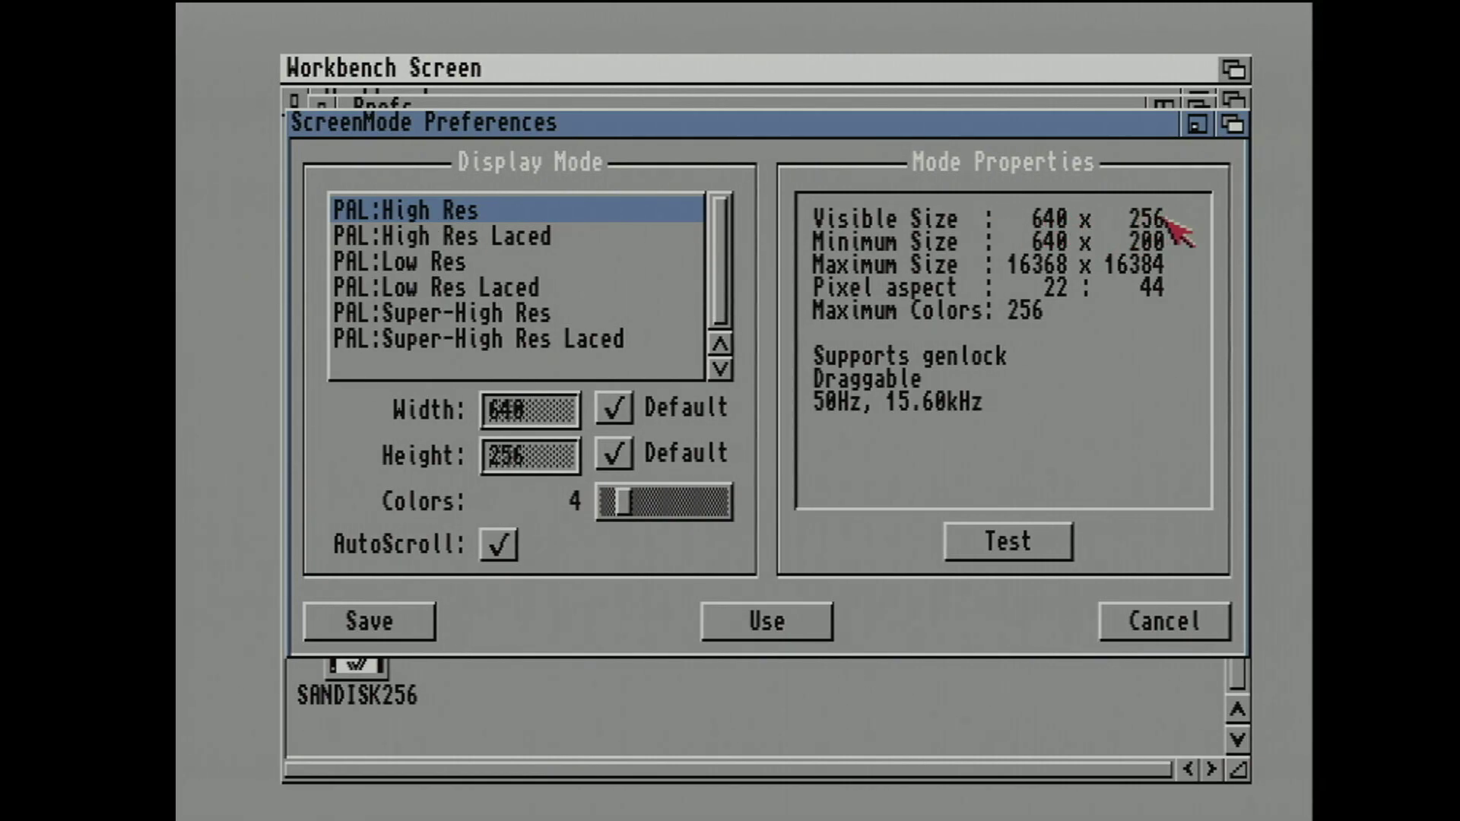
left_click(542, 233)
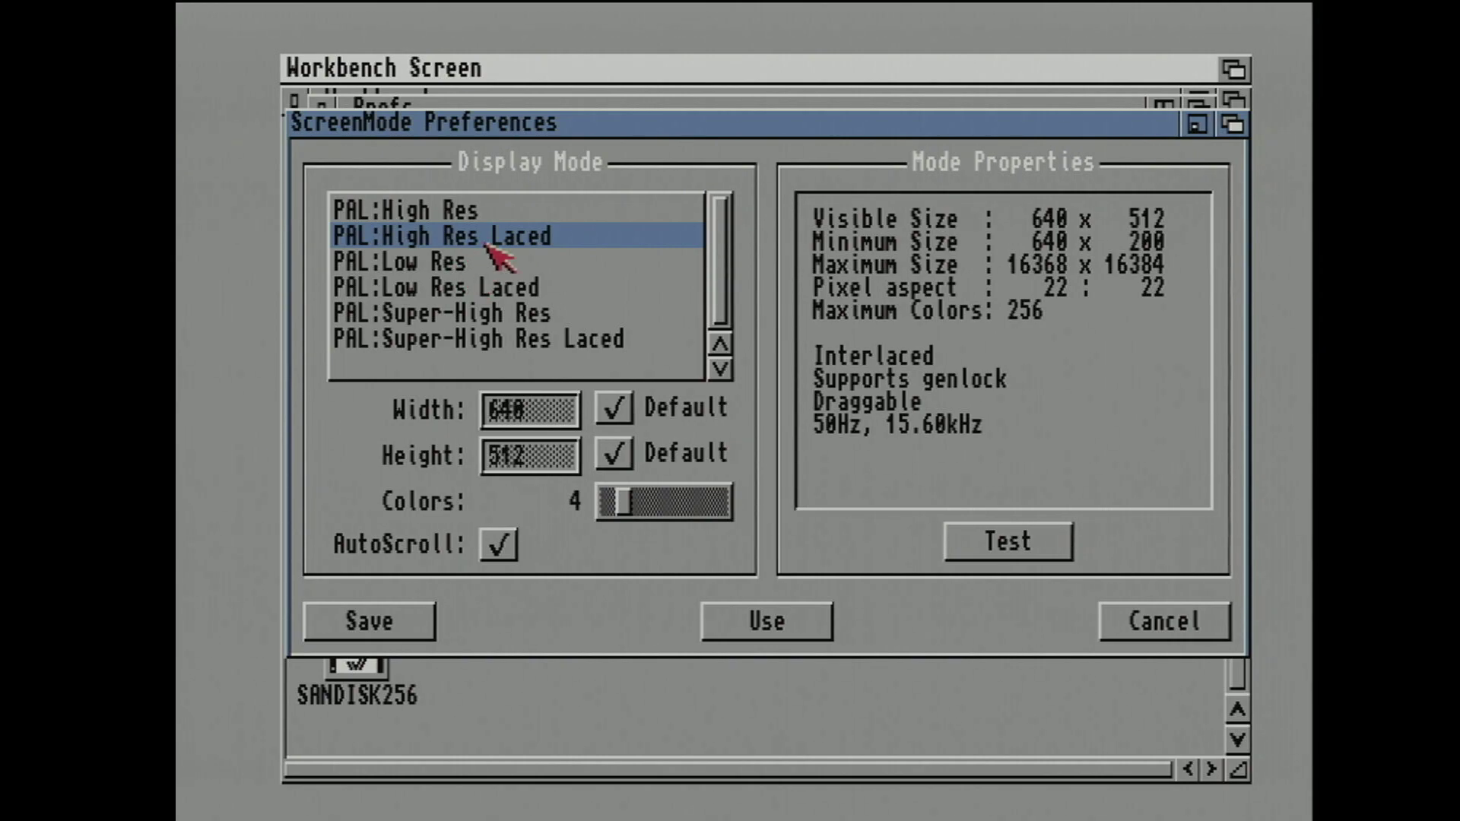
- Run the test patterns for PAL:Low Res and then PAL:Low Res Laced
left_click(468, 260)
left_click(1019, 549)
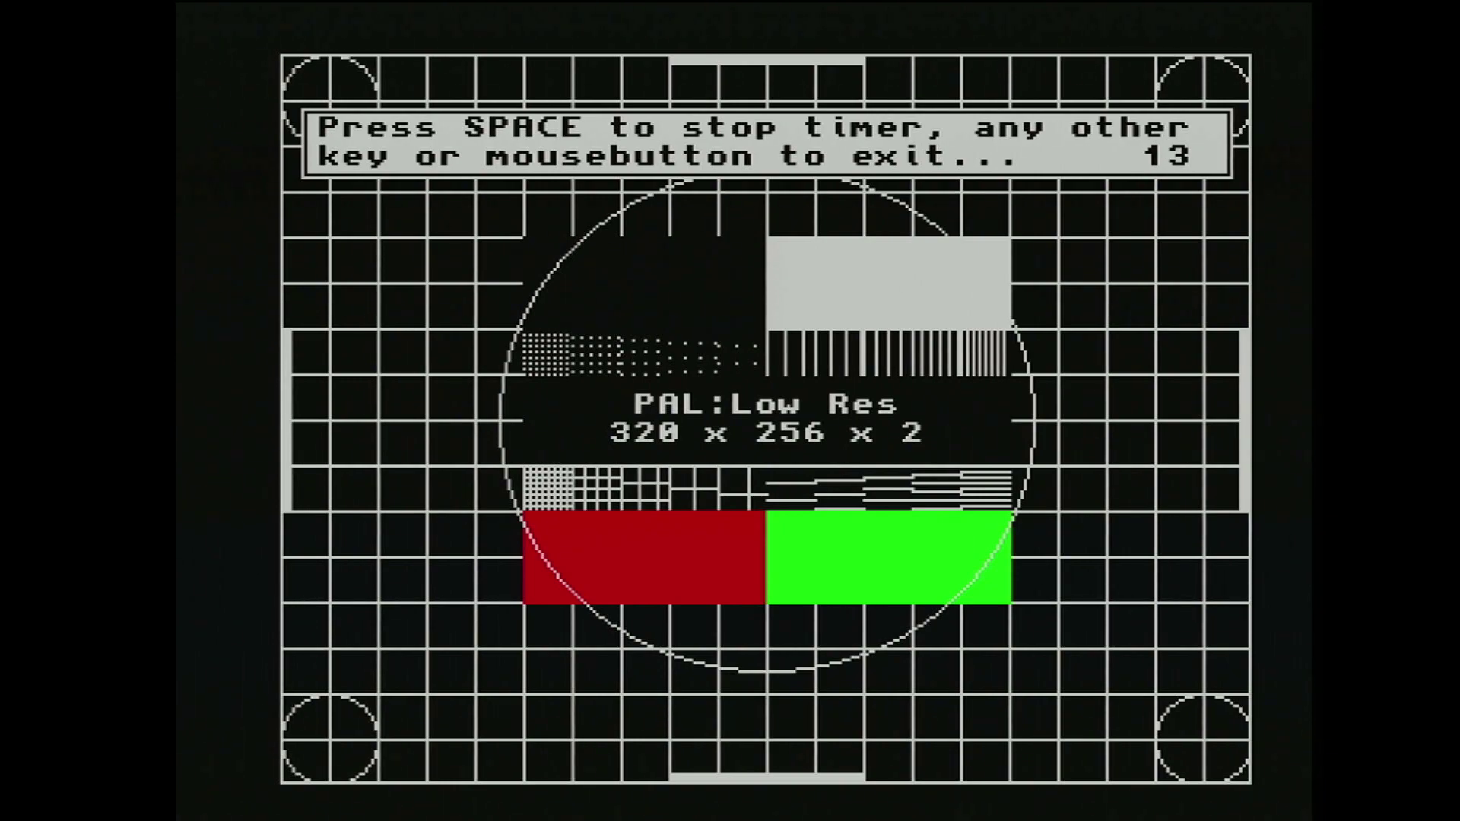
left_click(1023, 546)
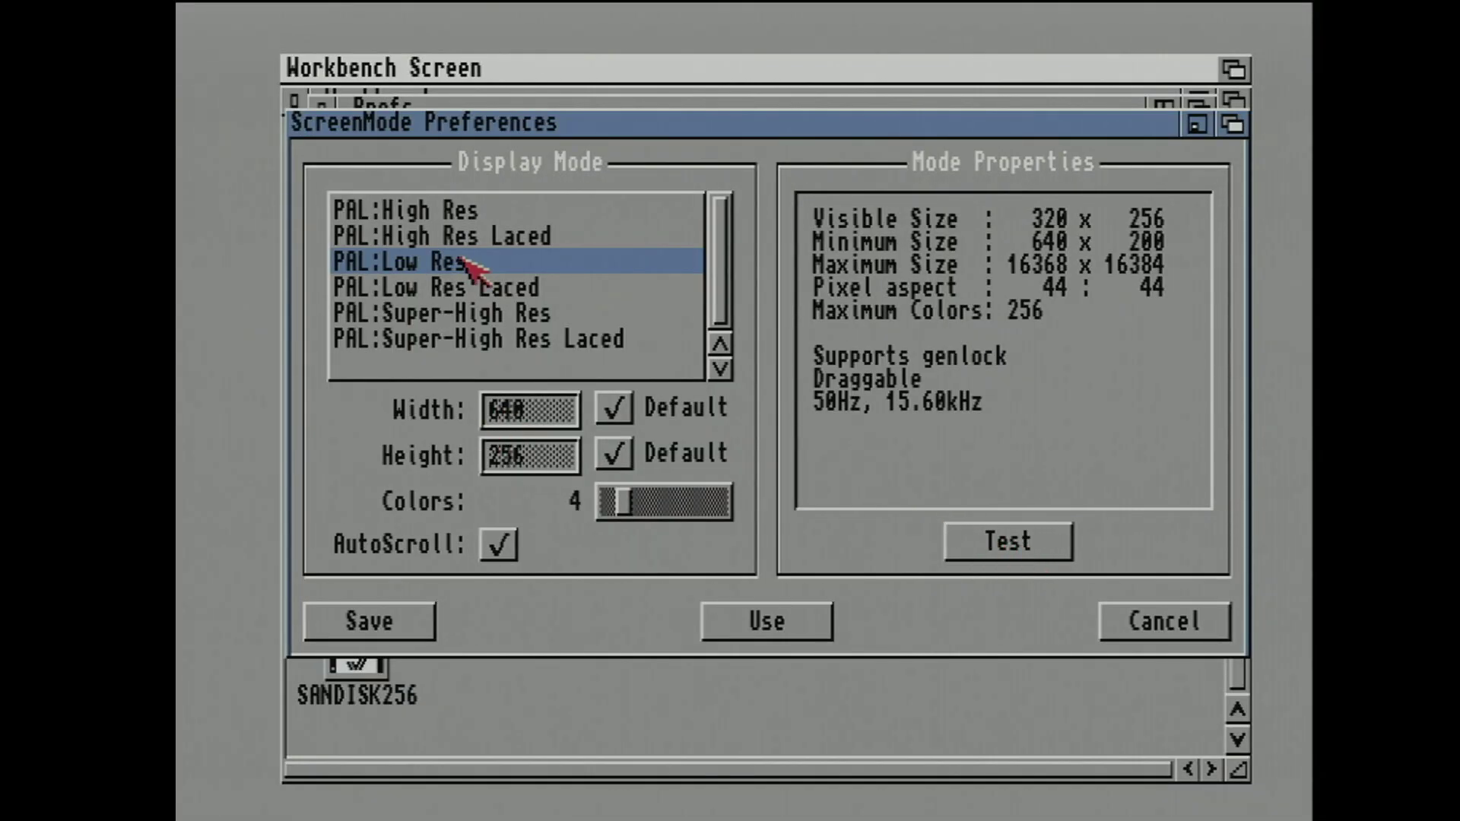
left_click(480, 289)
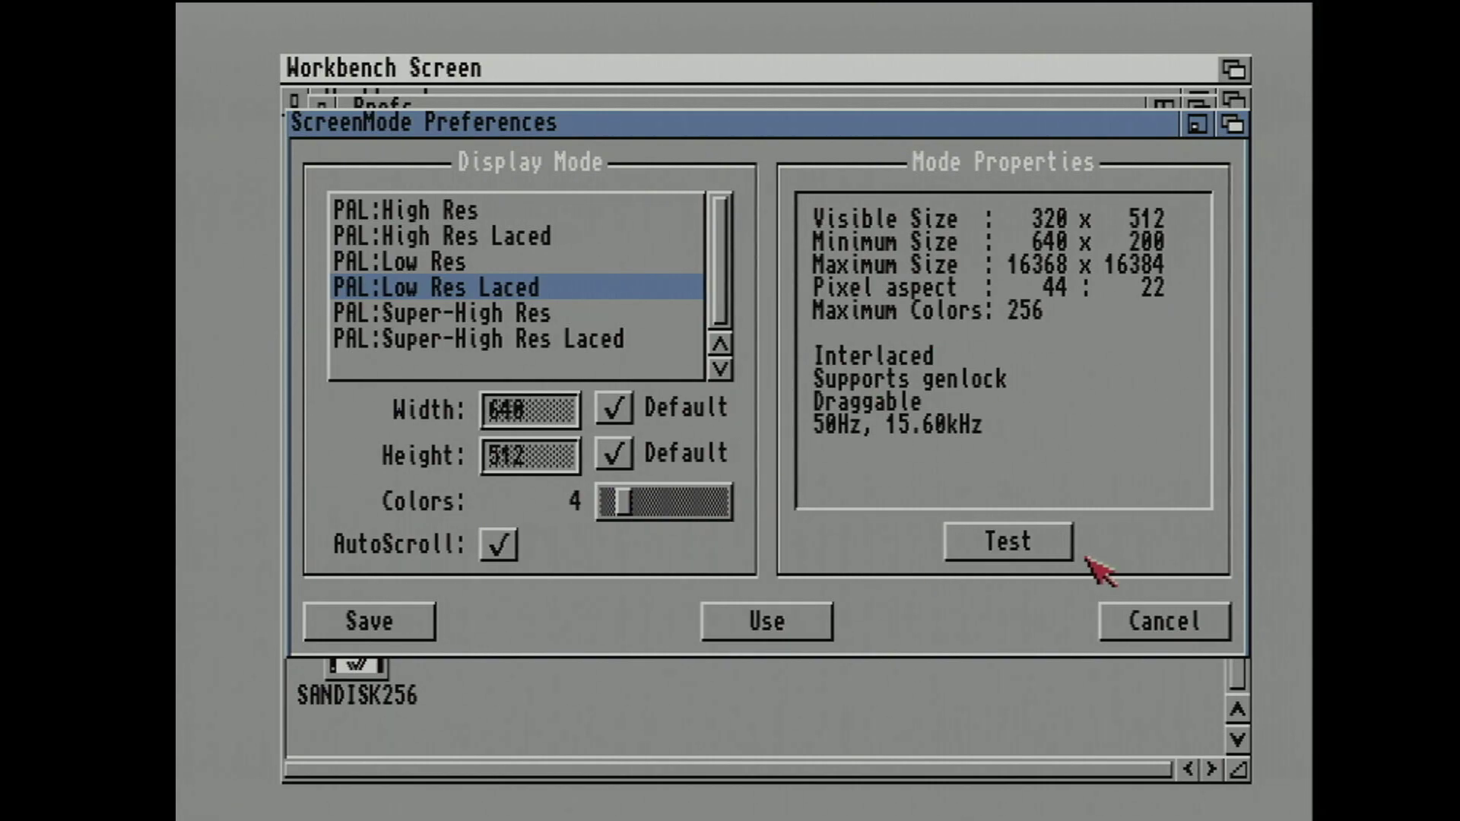
left_click(1042, 547)
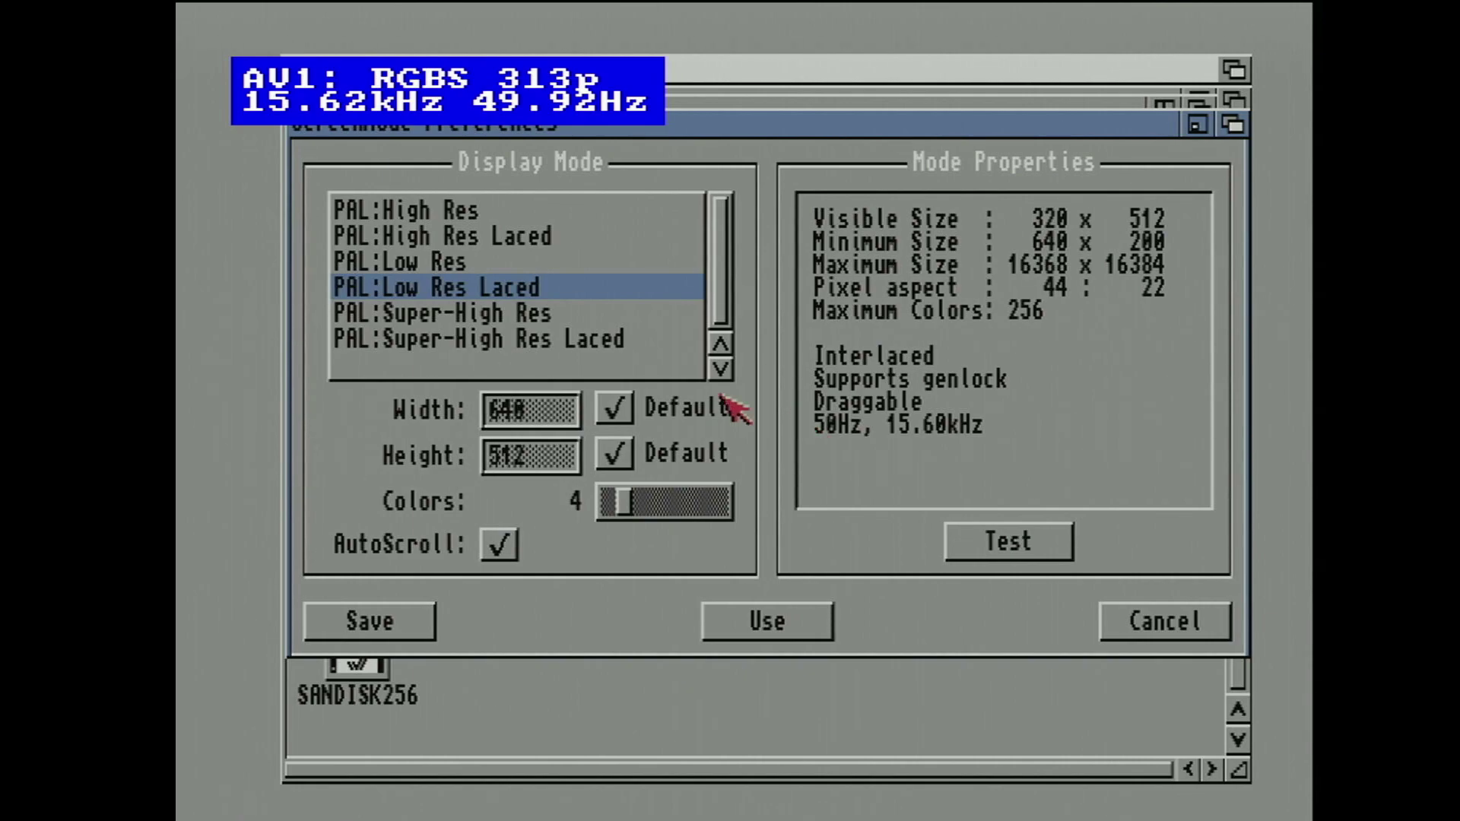
- Select PAL:Super-High Res (1280 × 256) and display its test pattern
left_click(568, 325)
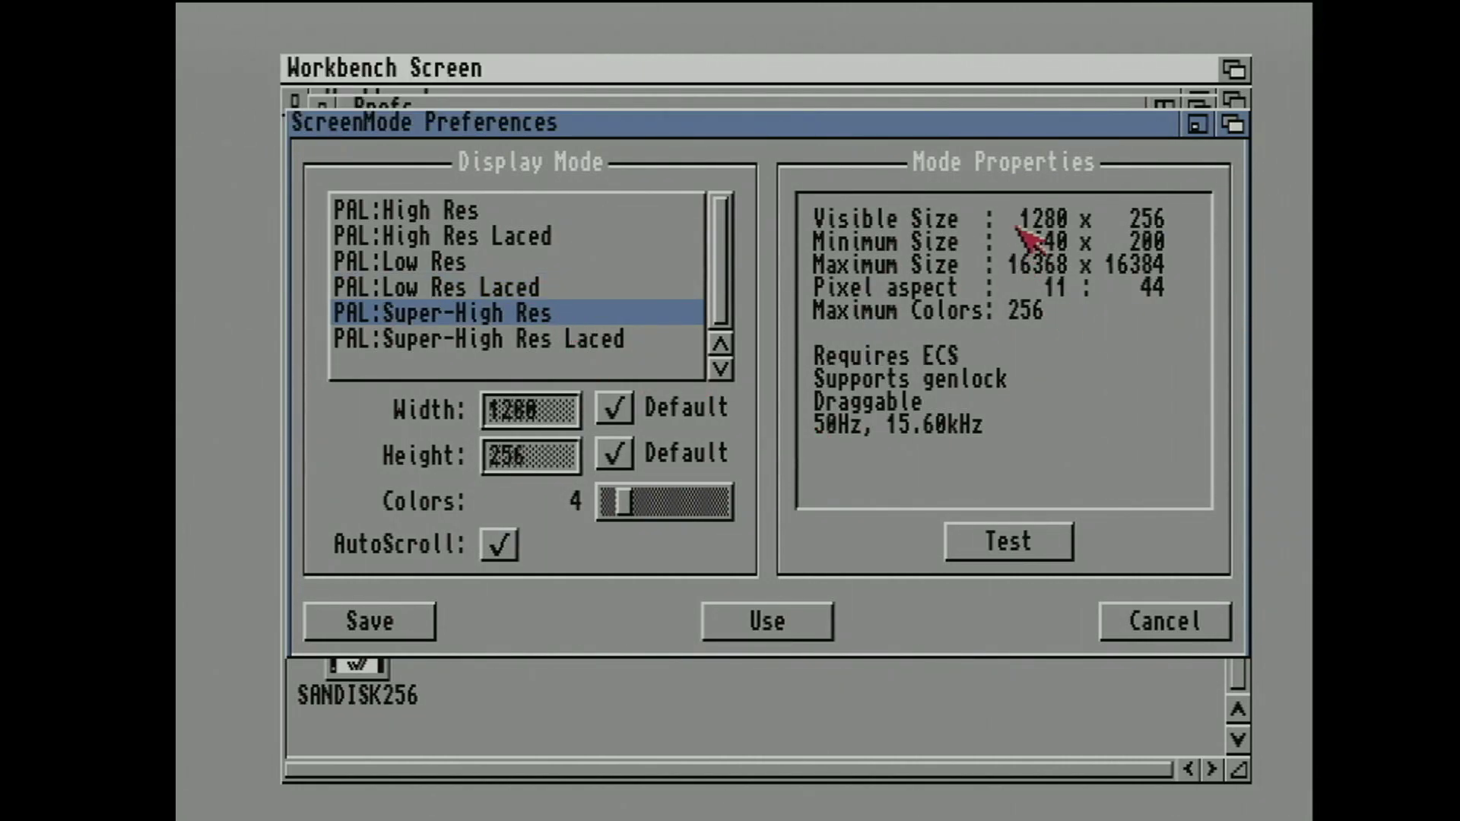
left_click(996, 549)
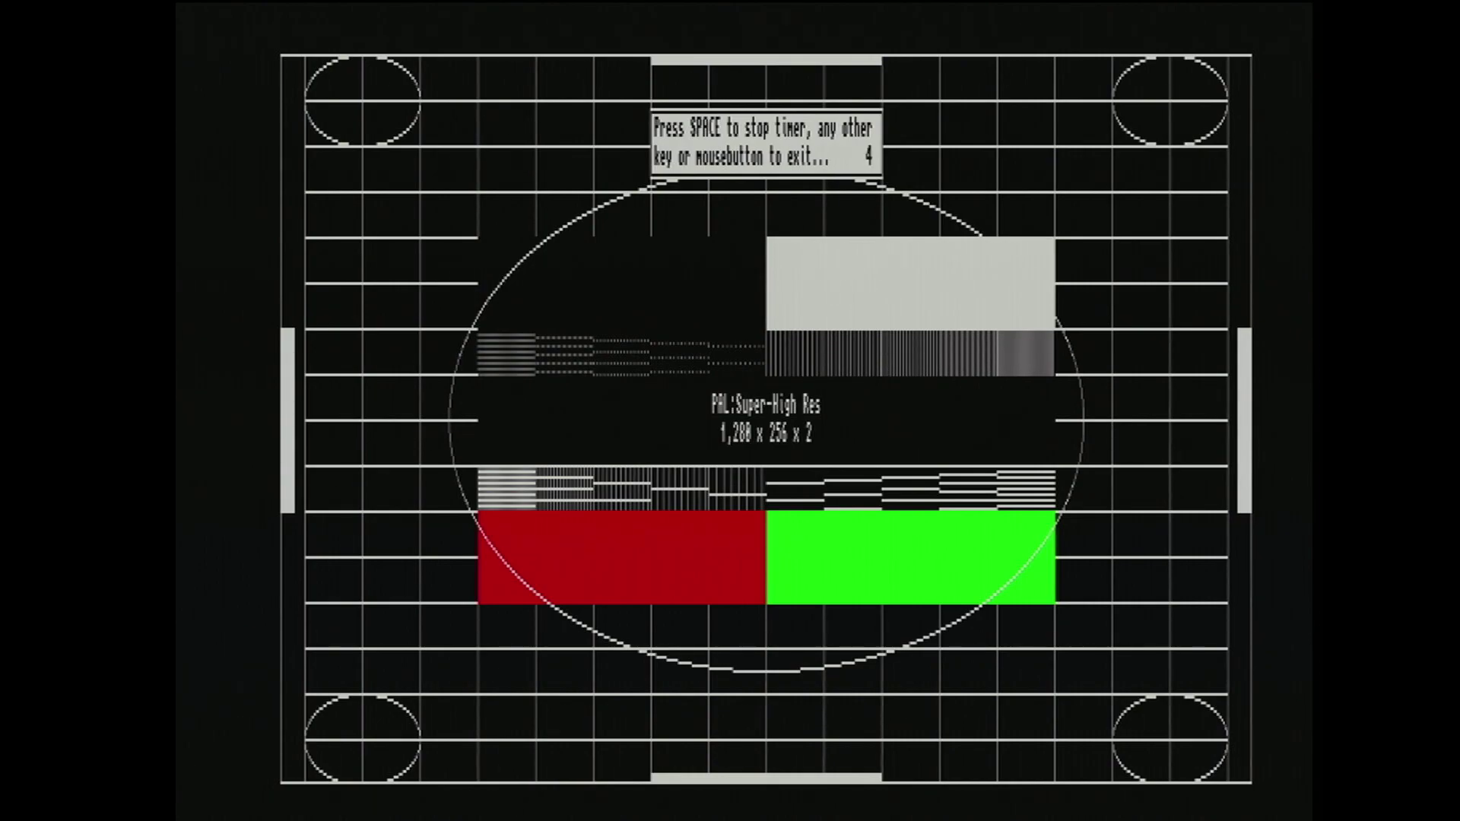
- End the running test, then test PAL:Super-High Res Laced at 1280 × 512
key("Escape")
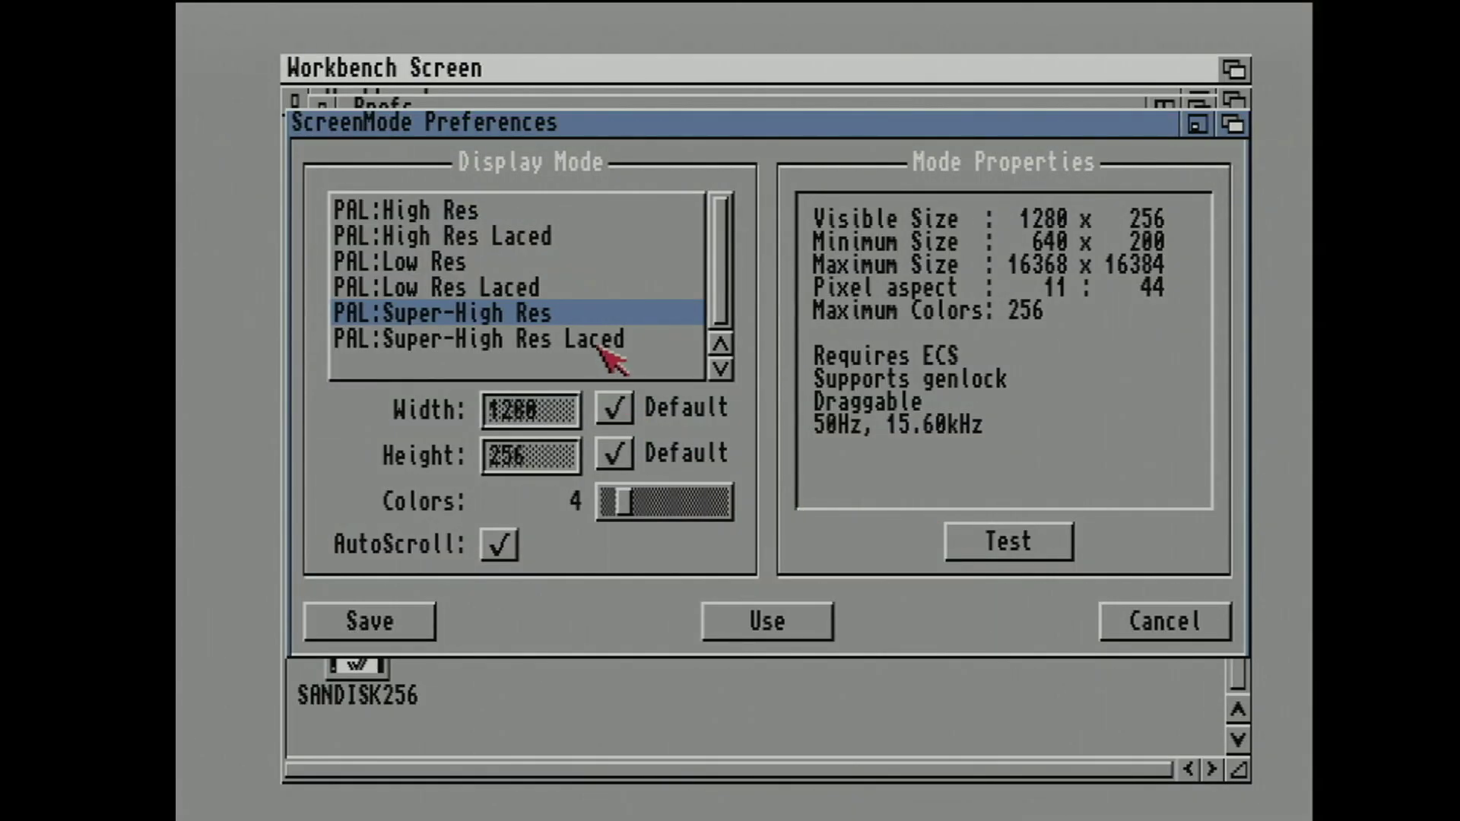
left_click(598, 343)
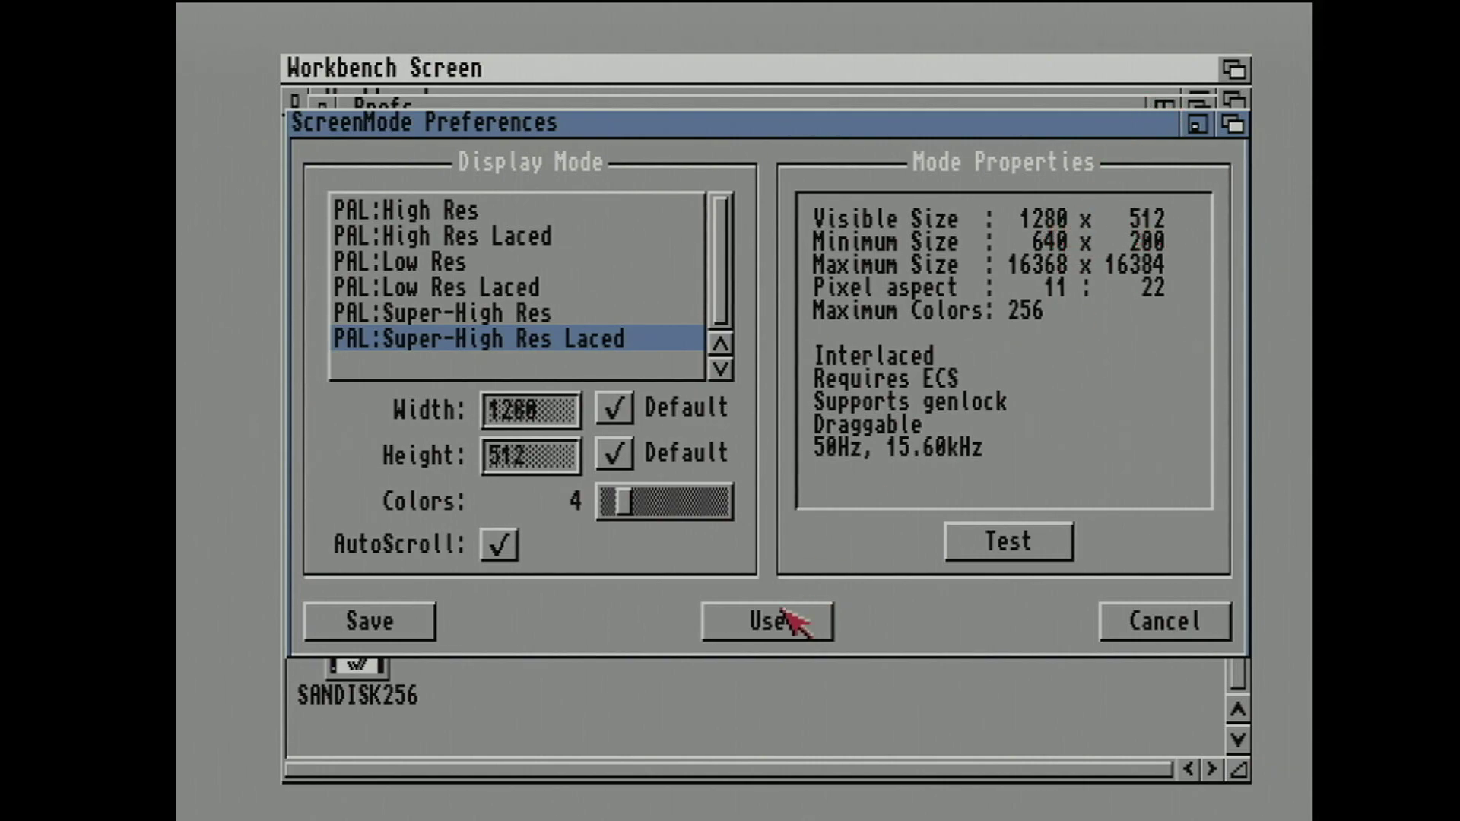
left_click(1016, 551)
- Apply the untested PAL:Super-High Res mode (1280 × 256) as the display
left_click(465, 217)
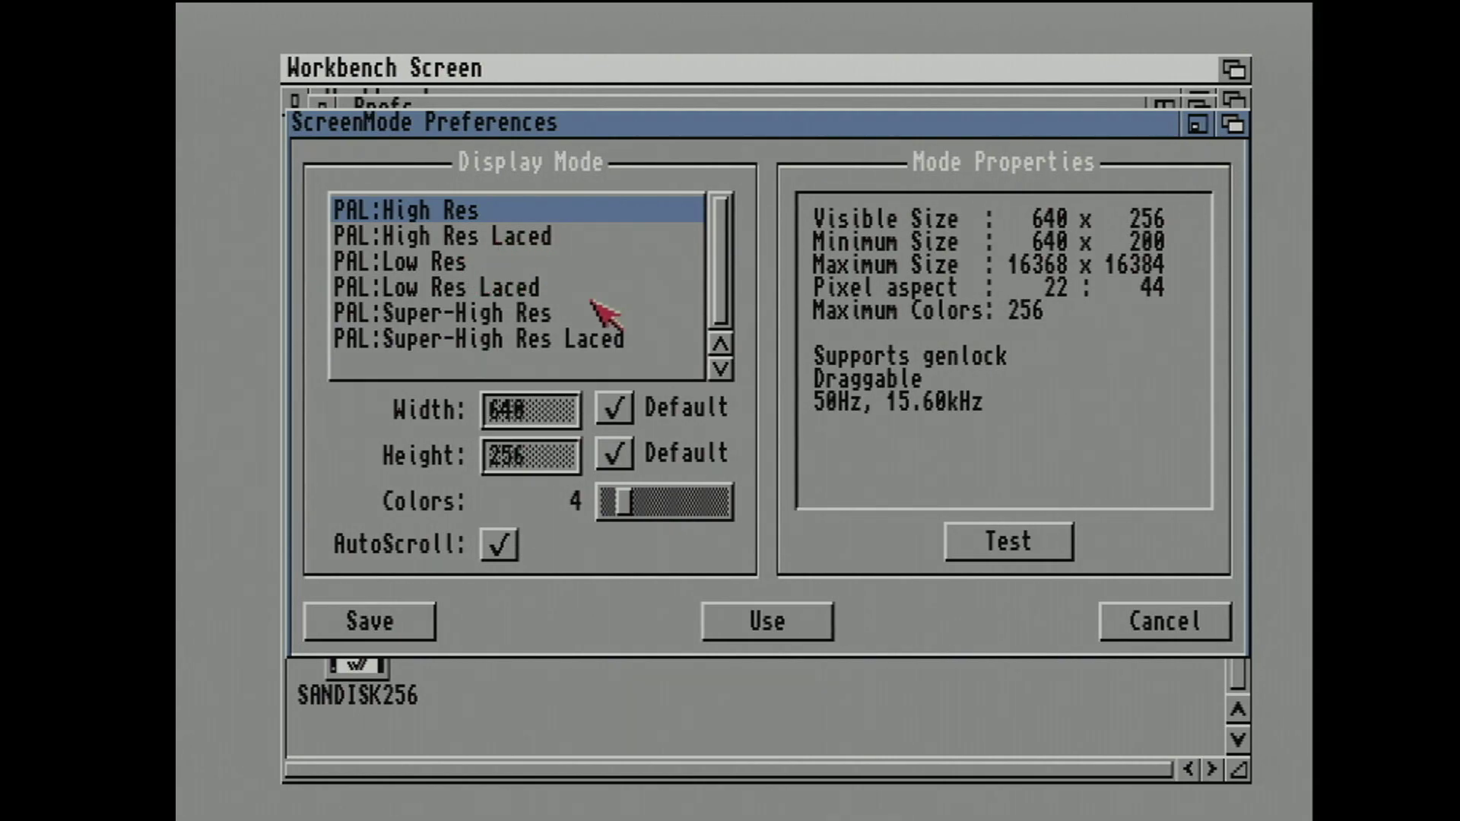
left_click(554, 314)
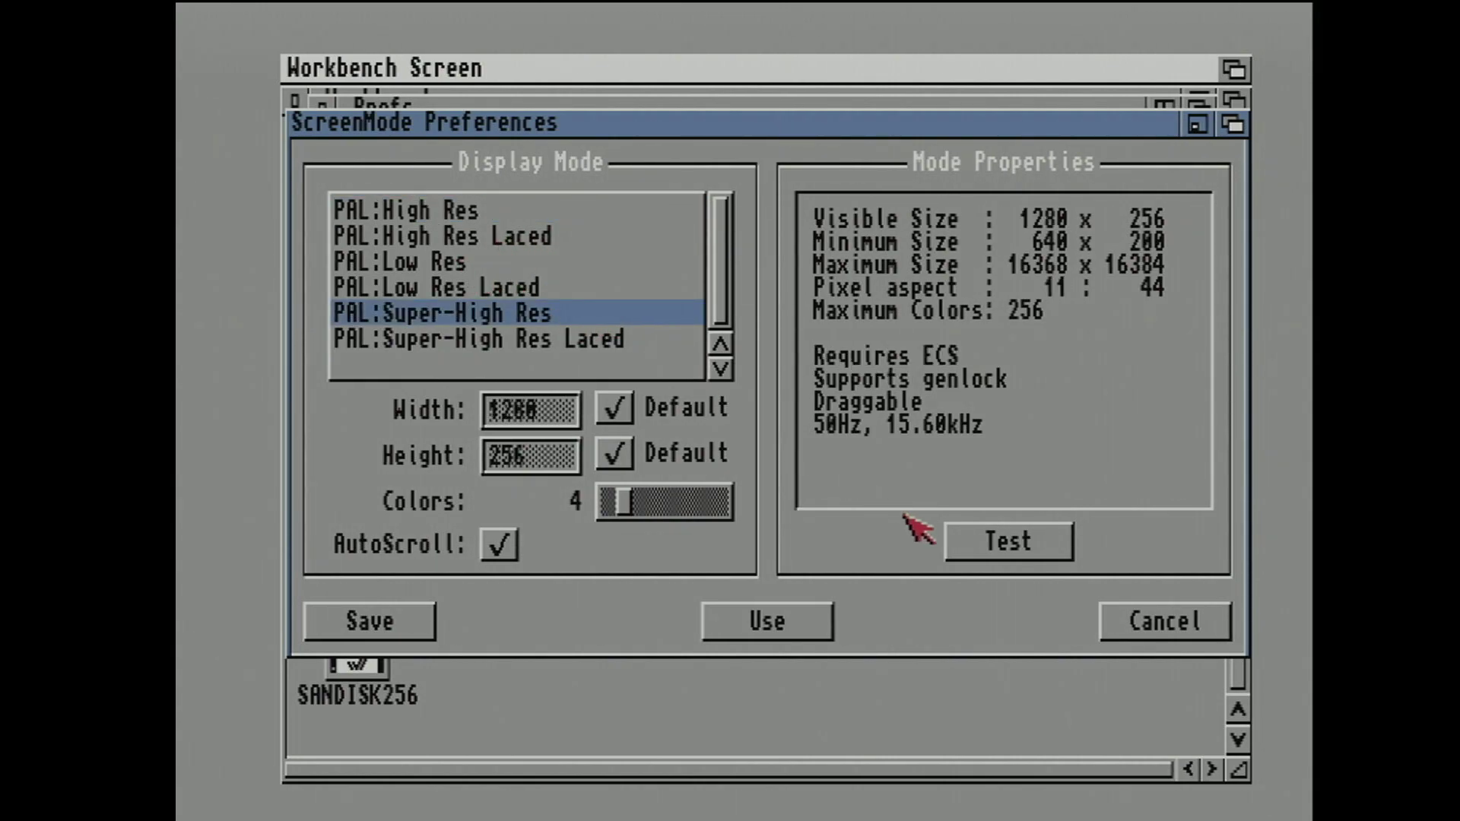
left_click(795, 625)
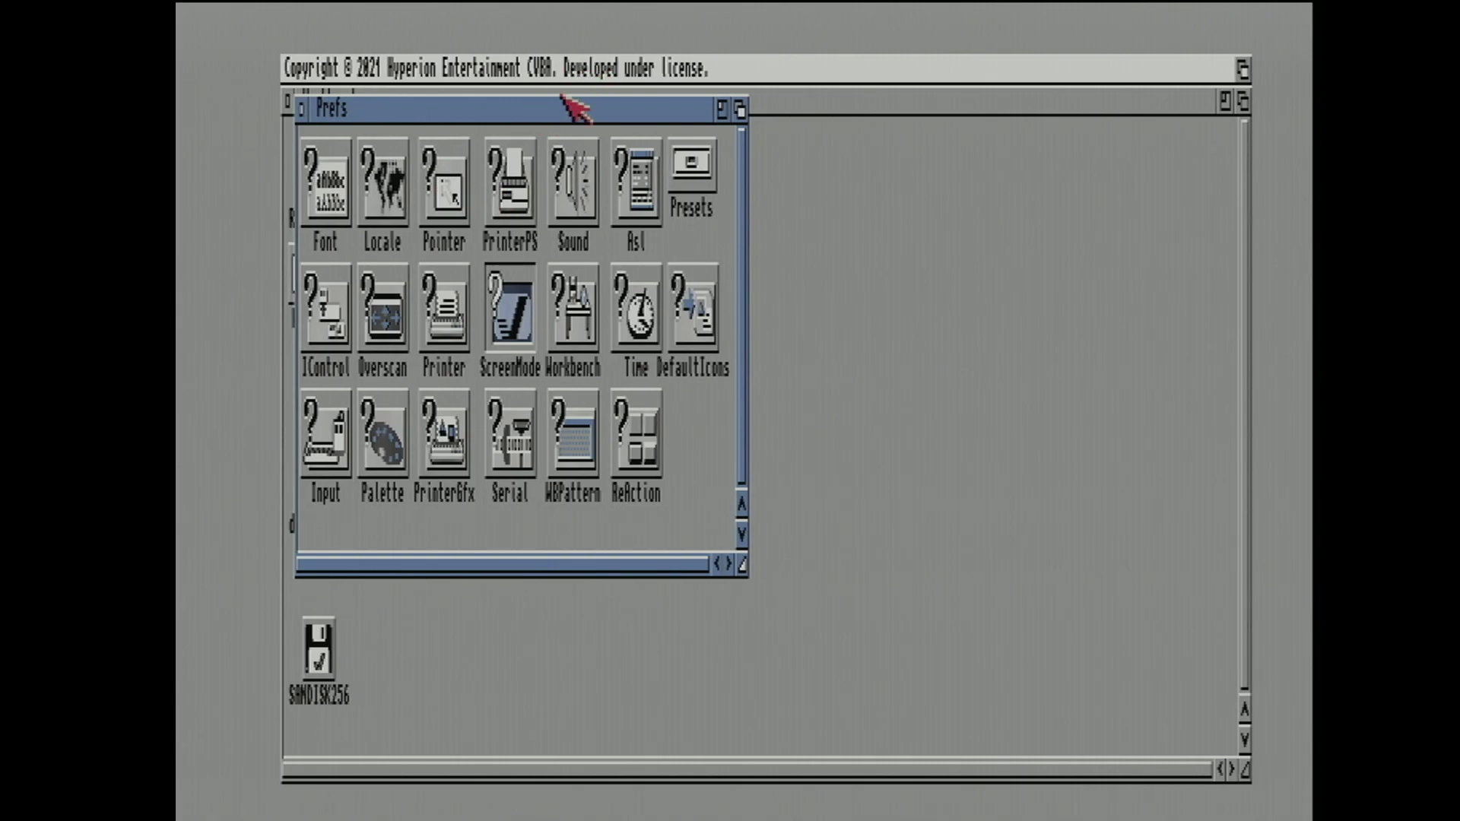
- Drag the Prefs and Workbench drawer windows apart so they sit side by side
left_click_drag(570, 107, 903, 146)
left_click_drag(600, 221, 689, 338)
left_click_drag(528, 349, 506, 324)
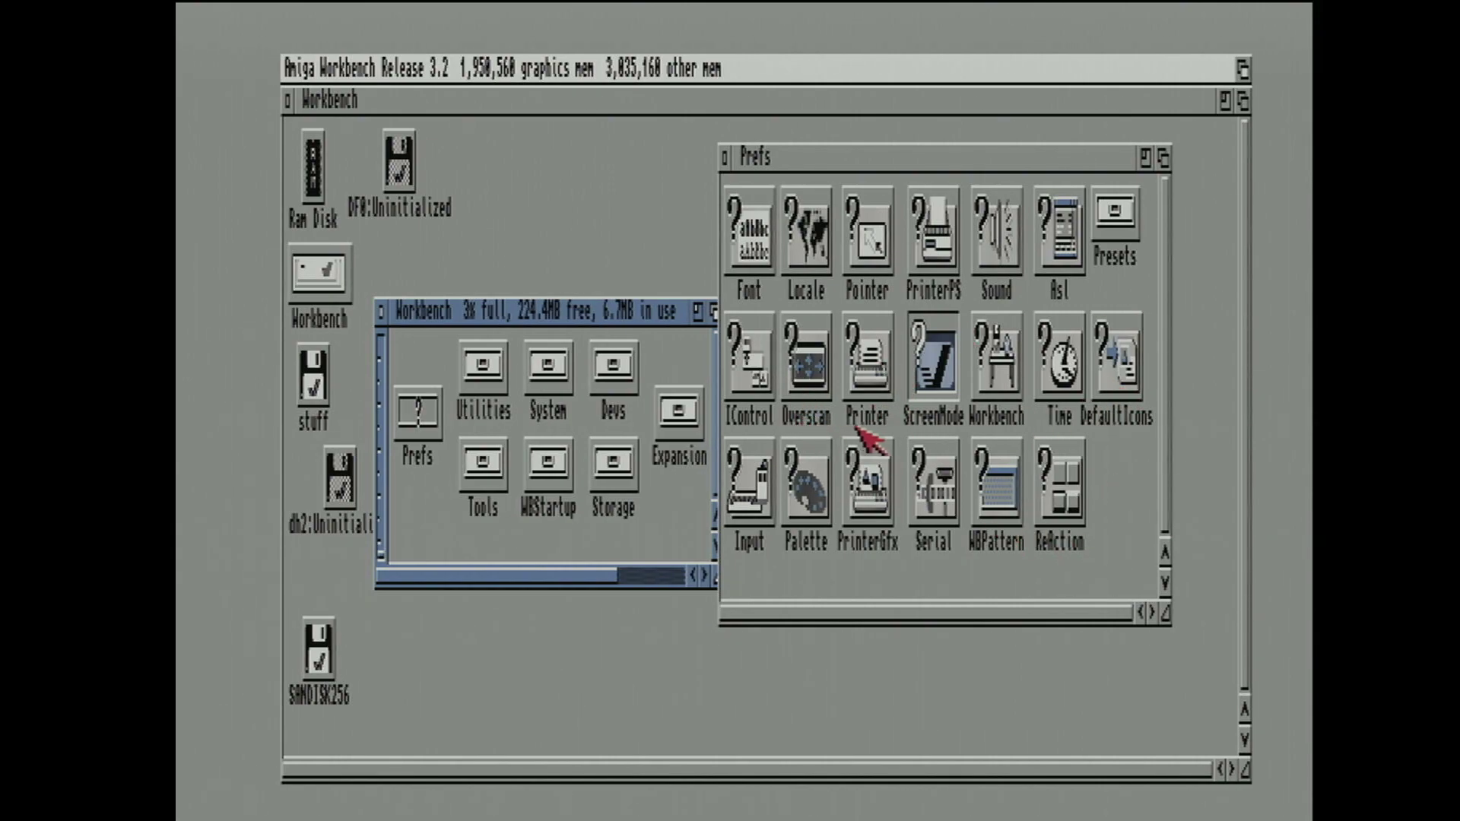
left_click_drag(465, 320, 452, 260)
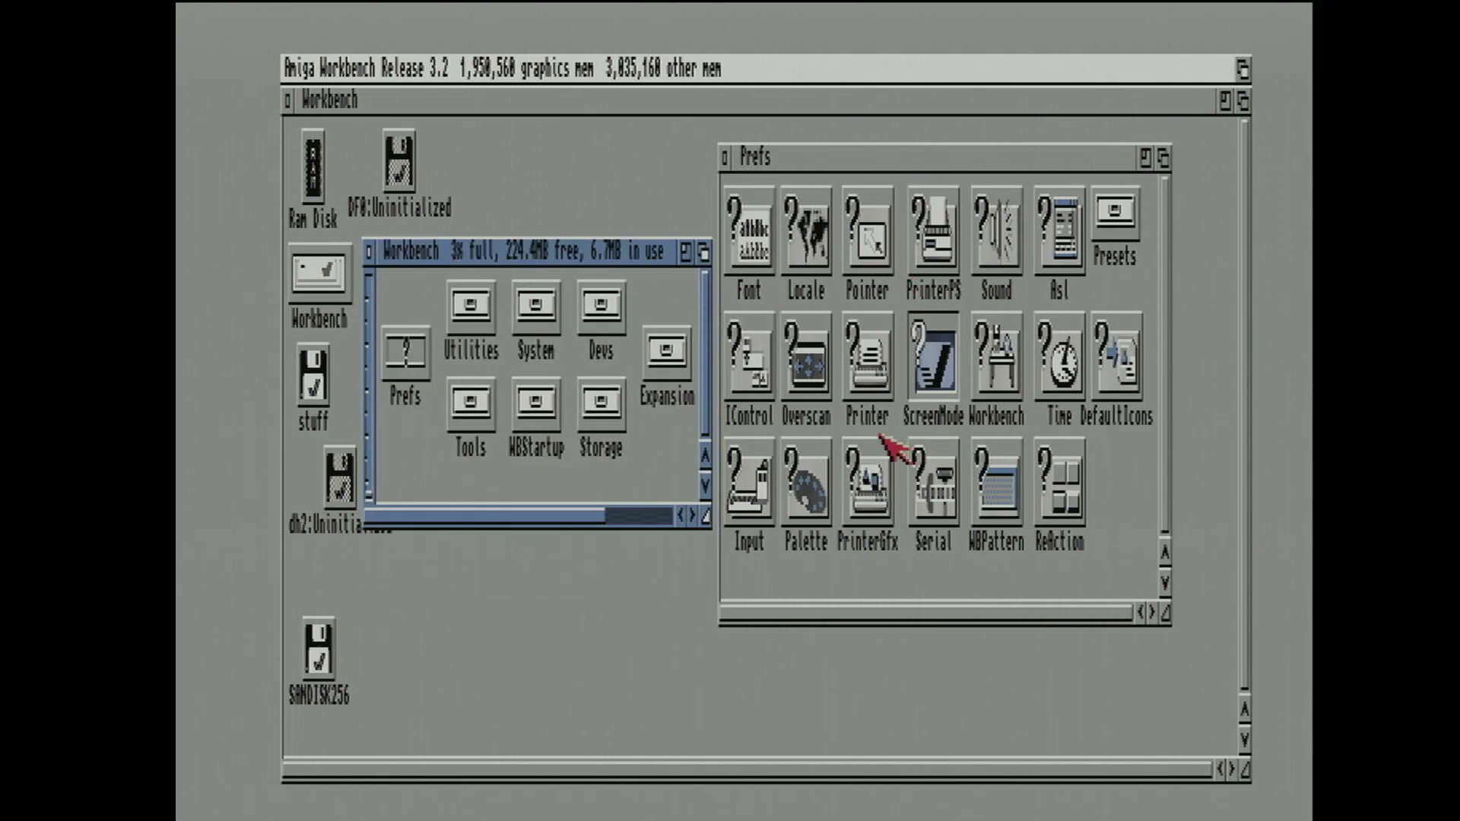
- Switch the display to PAL:Low Res through ScreenMode, confirming the untested mode
double_click(951, 400)
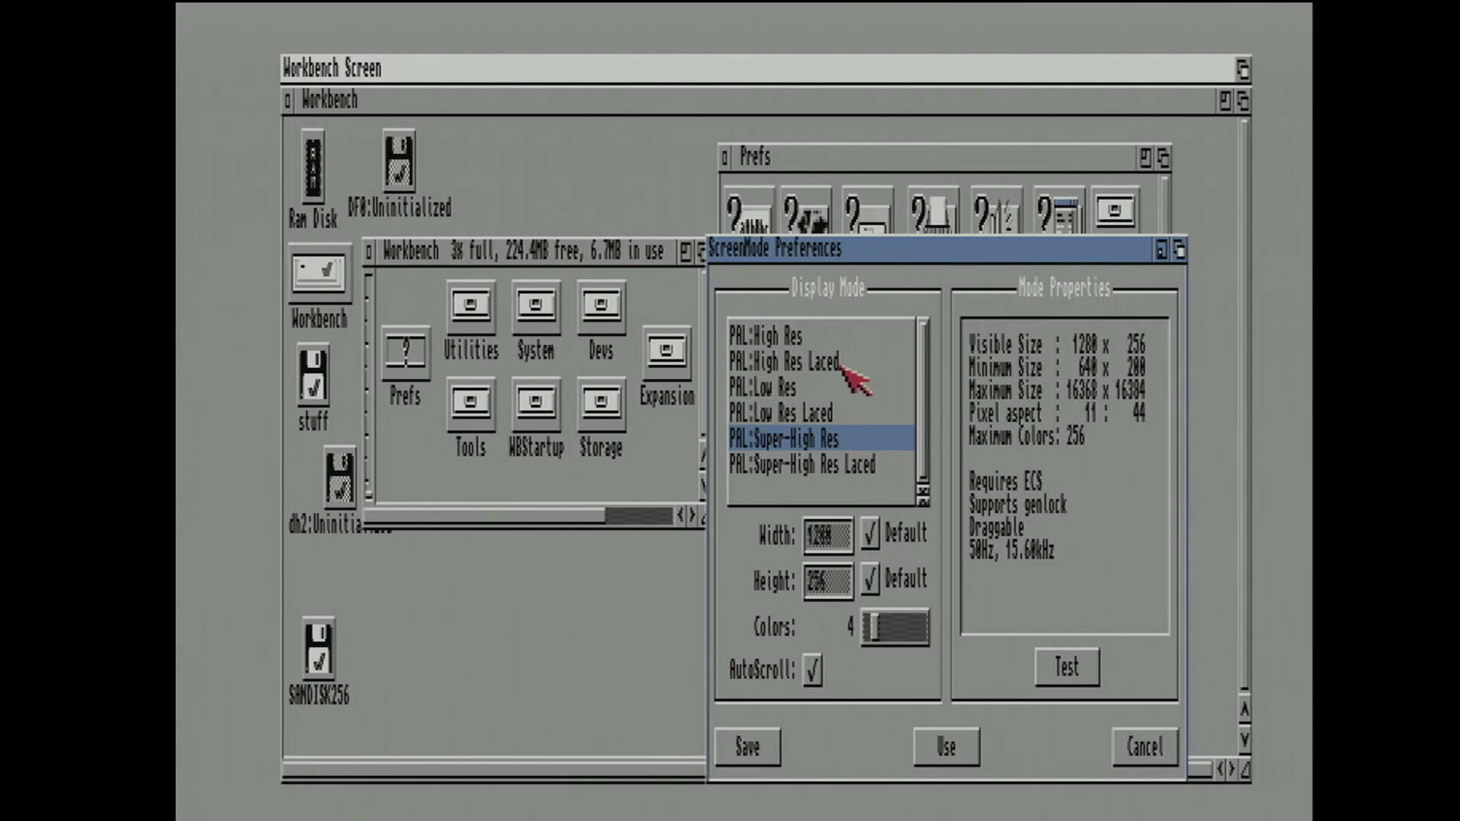
left_click(791, 386)
left_click(945, 745)
left_click(305, 278)
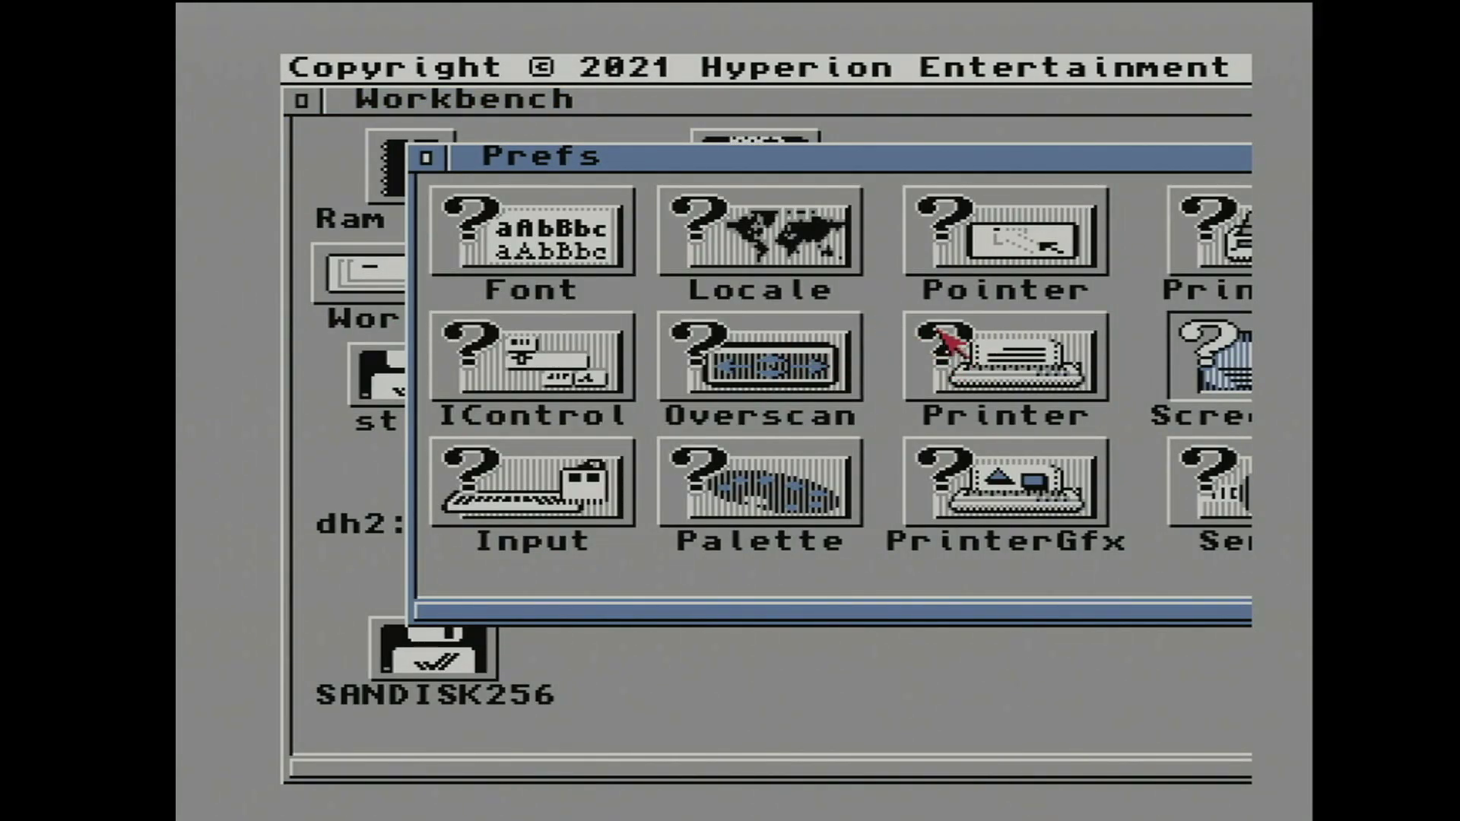
- Return the display to PAL:High Res (640 × 256), confirming the untested mode
double_click(1181, 384)
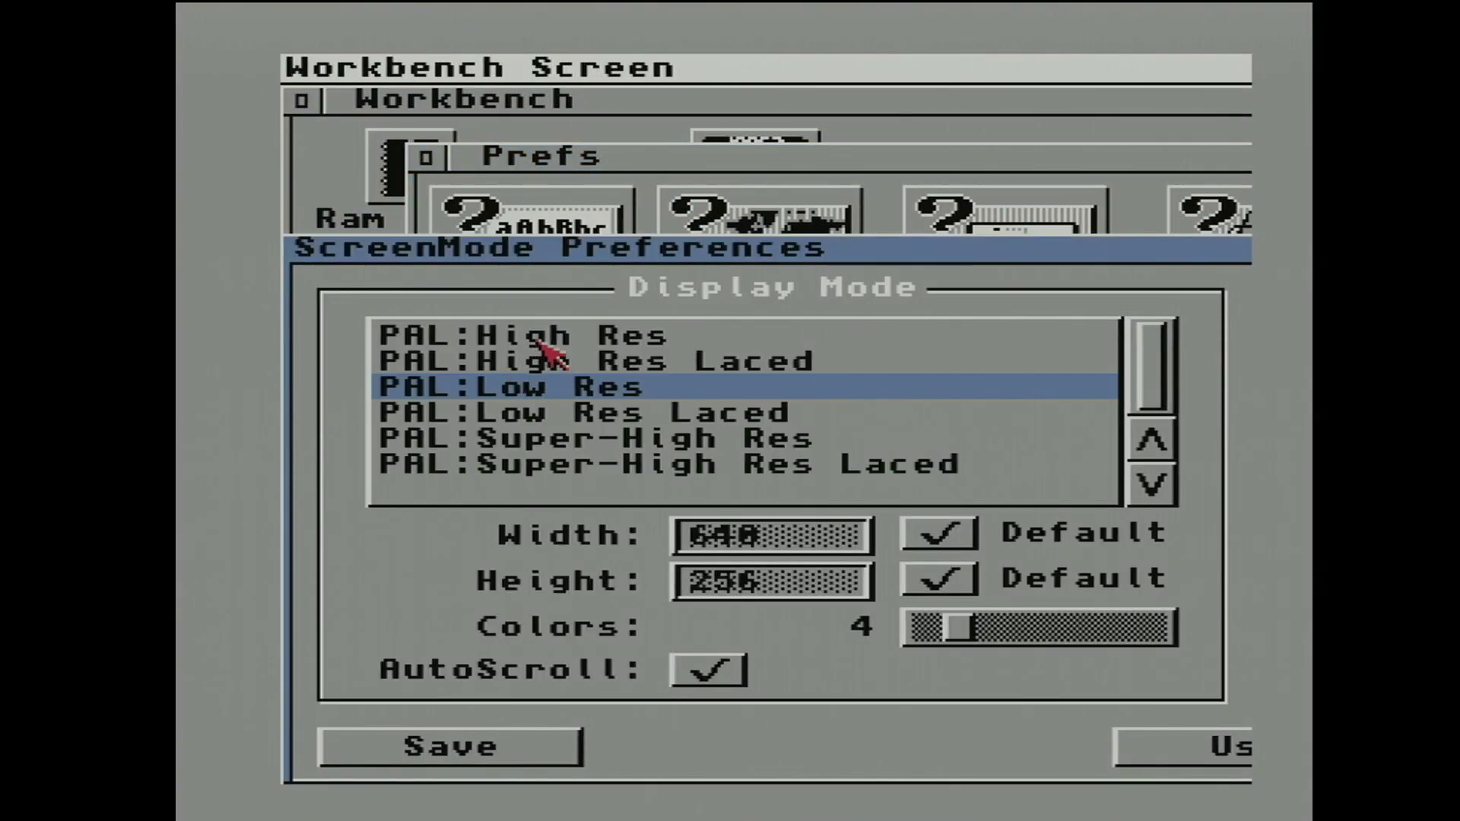
left_click(539, 342)
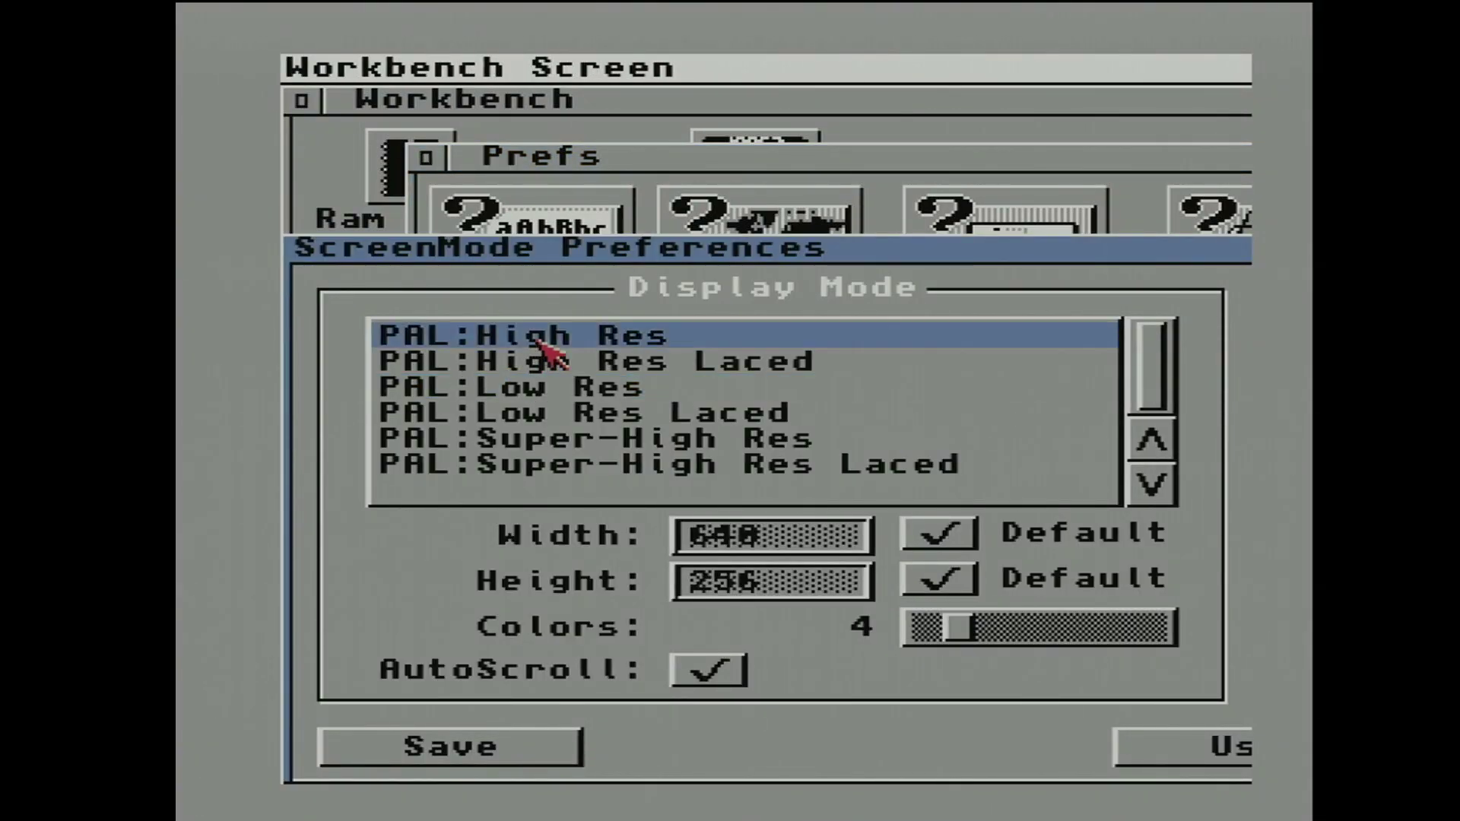
left_click(1175, 741)
left_click(427, 287)
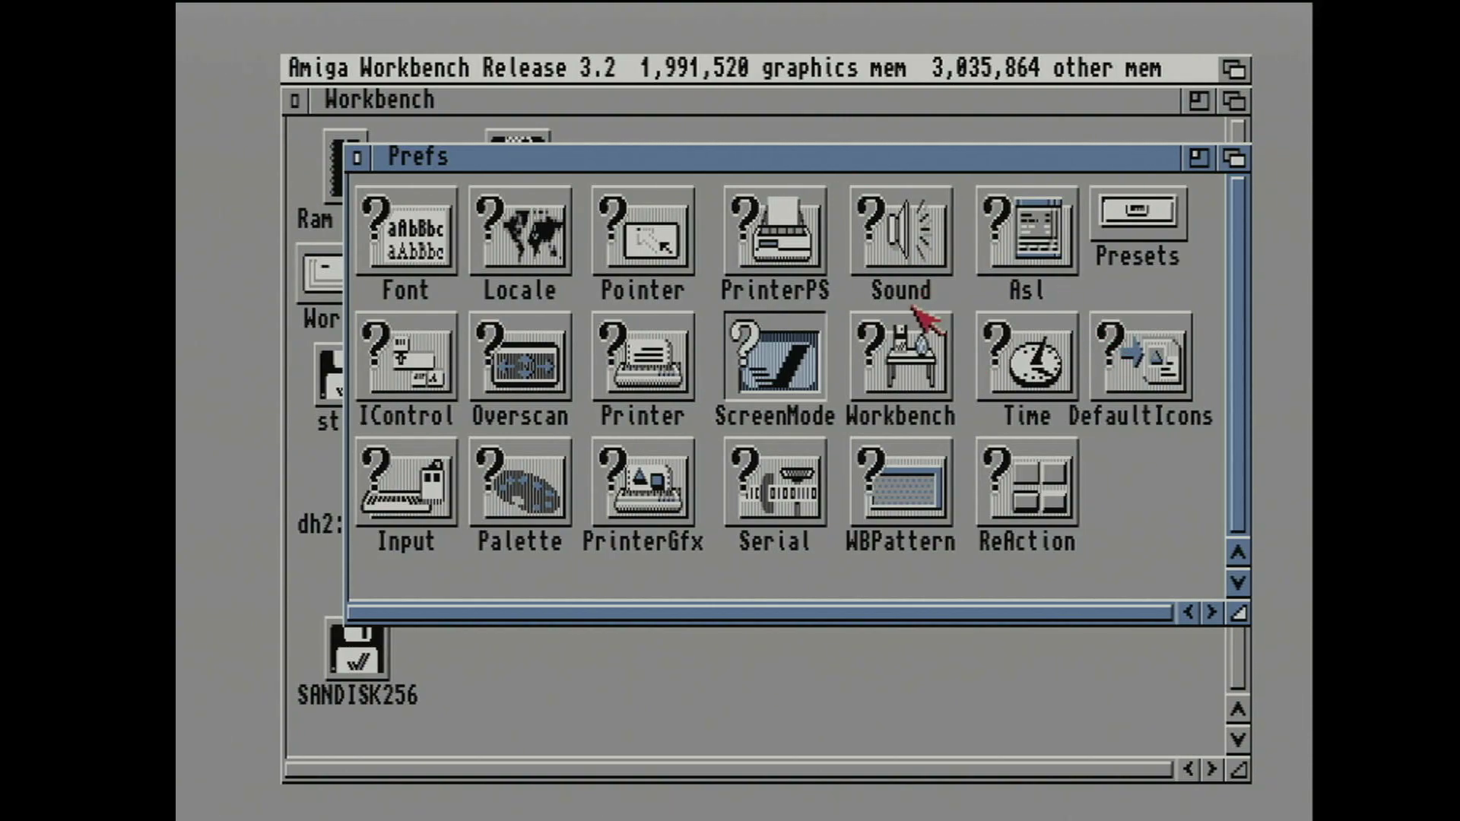
- Move, close and reopen the Prefs drawer, then launch ScreenMode preferences
left_click_drag(751, 166, 749, 209)
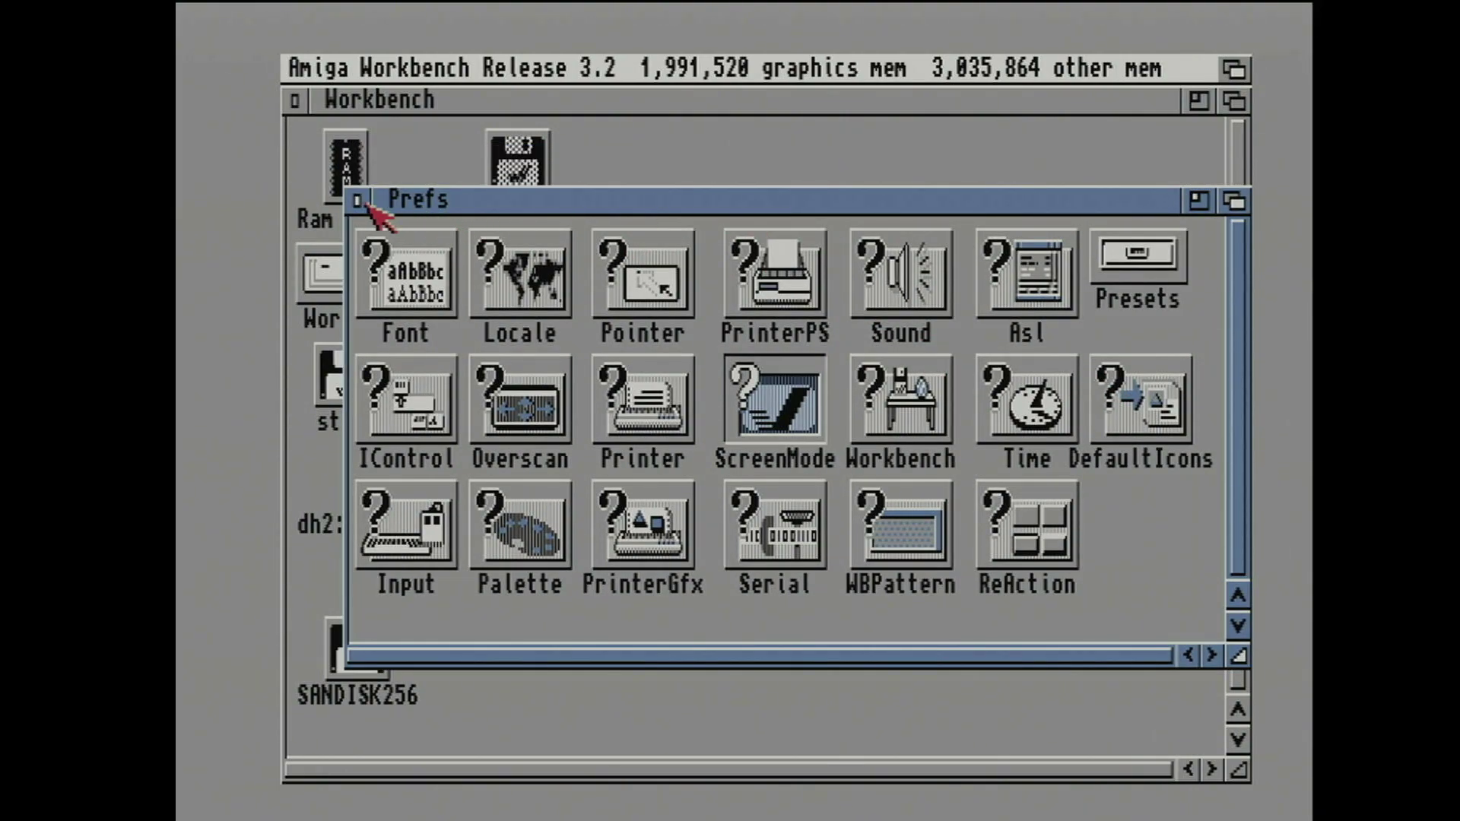
left_click(359, 202)
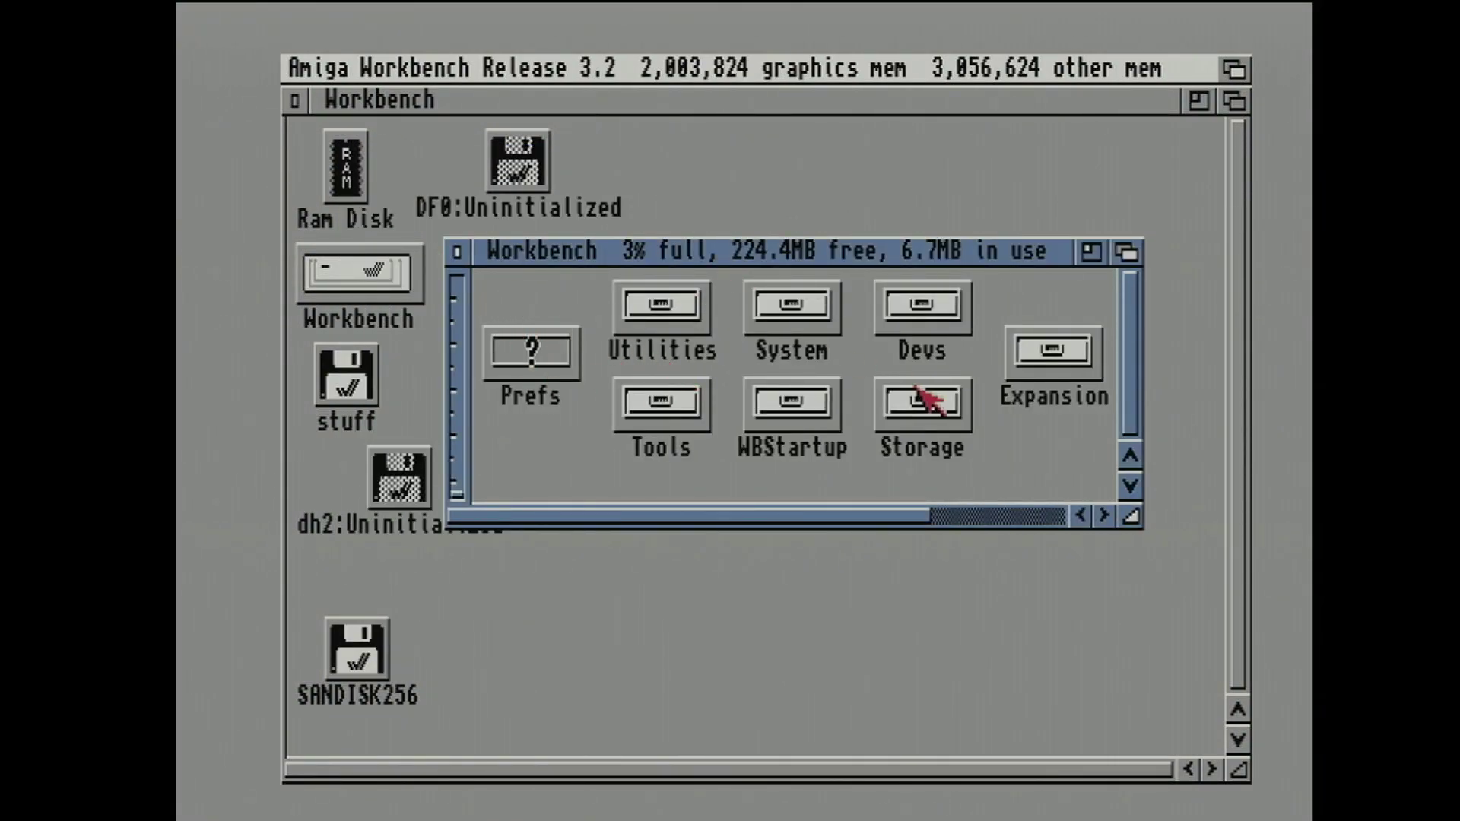
double_click(524, 351)
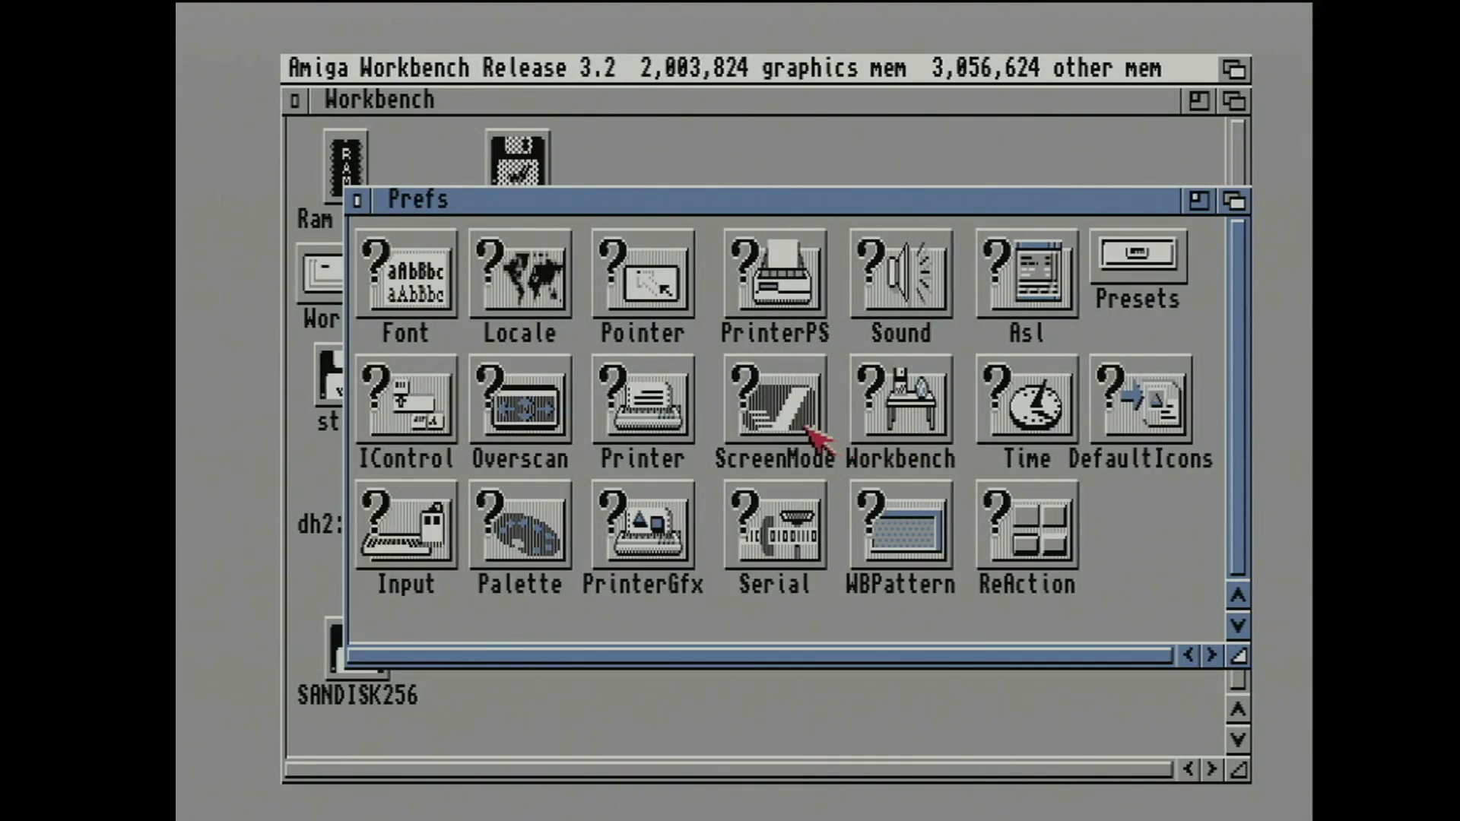
double_click(817, 439)
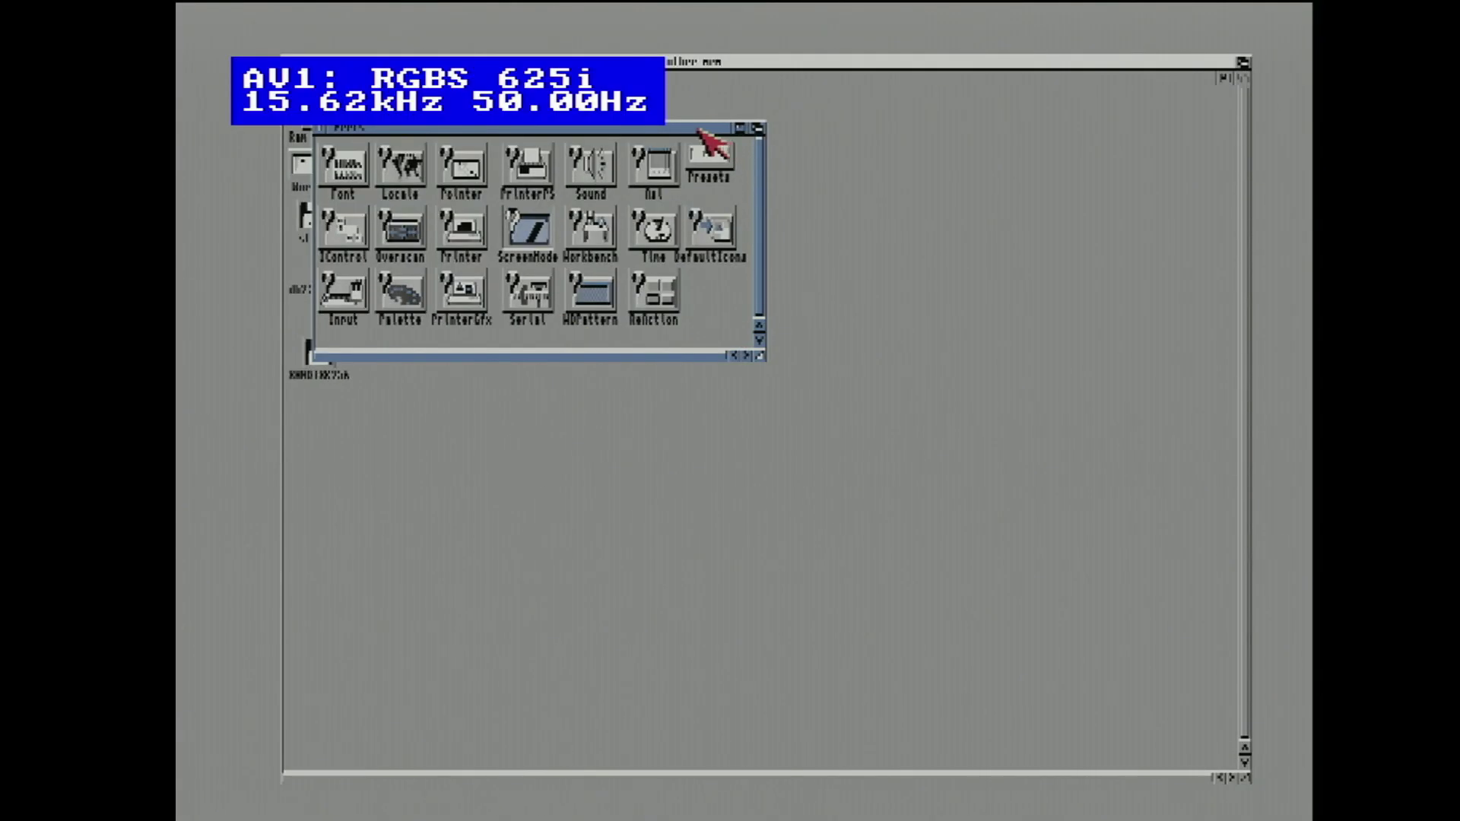
- Move the Prefs window up and left and the Workbench drawer window lower down so they don't overlap
left_click_drag(1048, 331, 1050, 286)
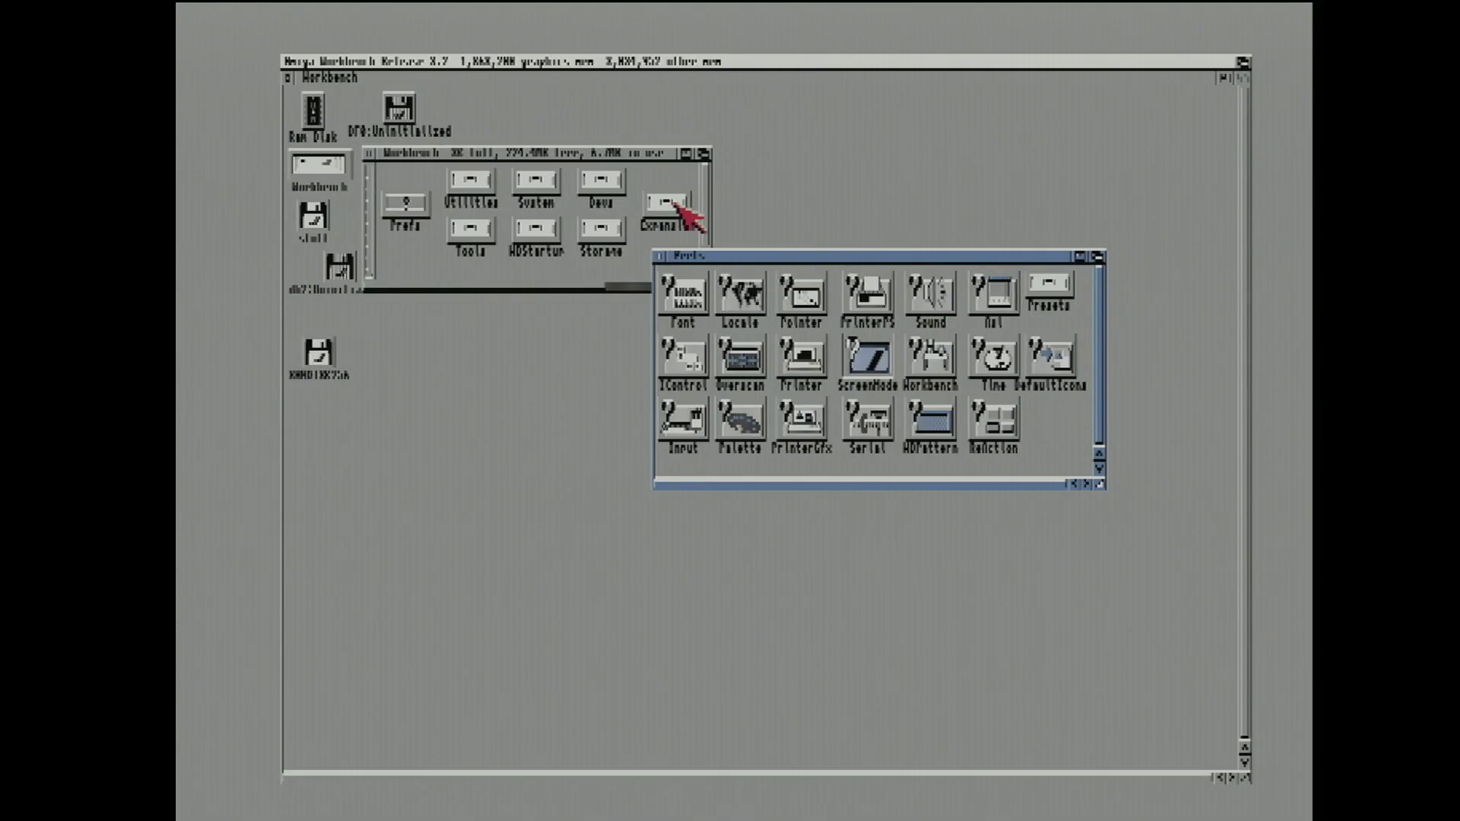
left_click_drag(643, 154, 639, 465)
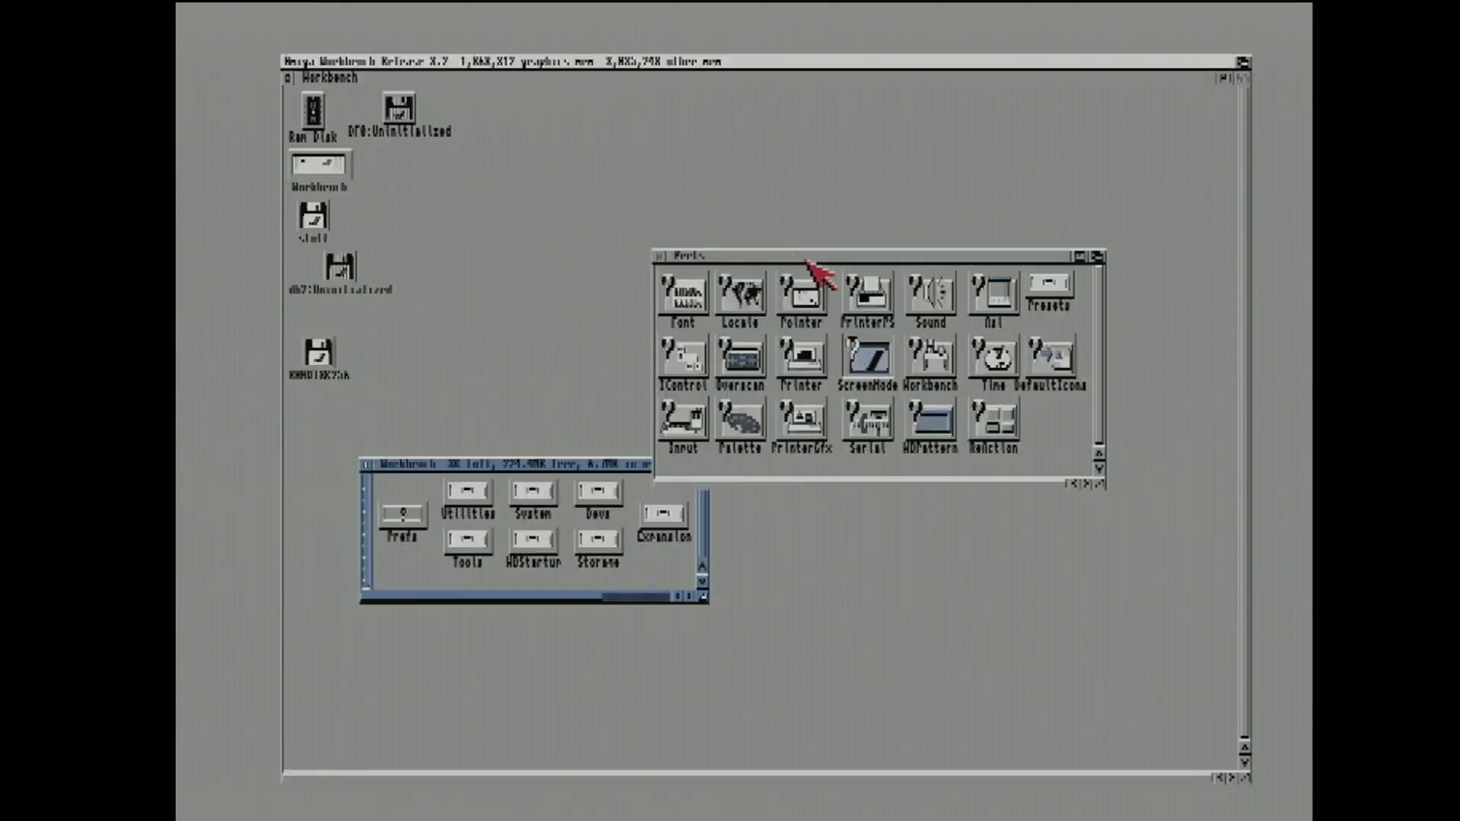
left_click_drag(806, 262, 714, 200)
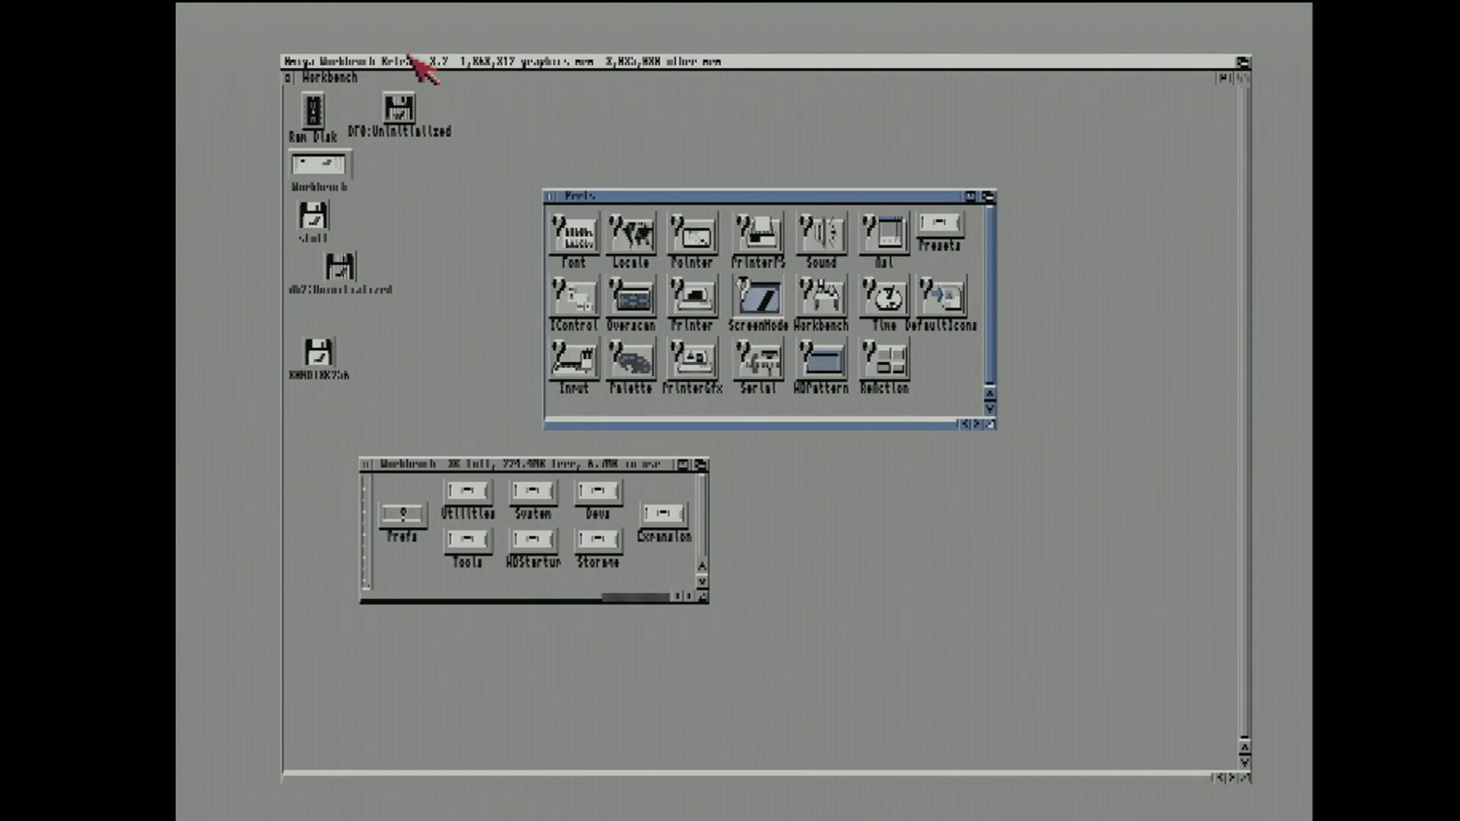
mouse_move(434, 63)
left_mouse_down()
mouse_move(437, 358)
mouse_move(432, 62)
left_mouse_up()
- In ScreenMode, switch from PAL:Low Res Laced to PAL:High Res and apply it with Use
double_click(742, 289)
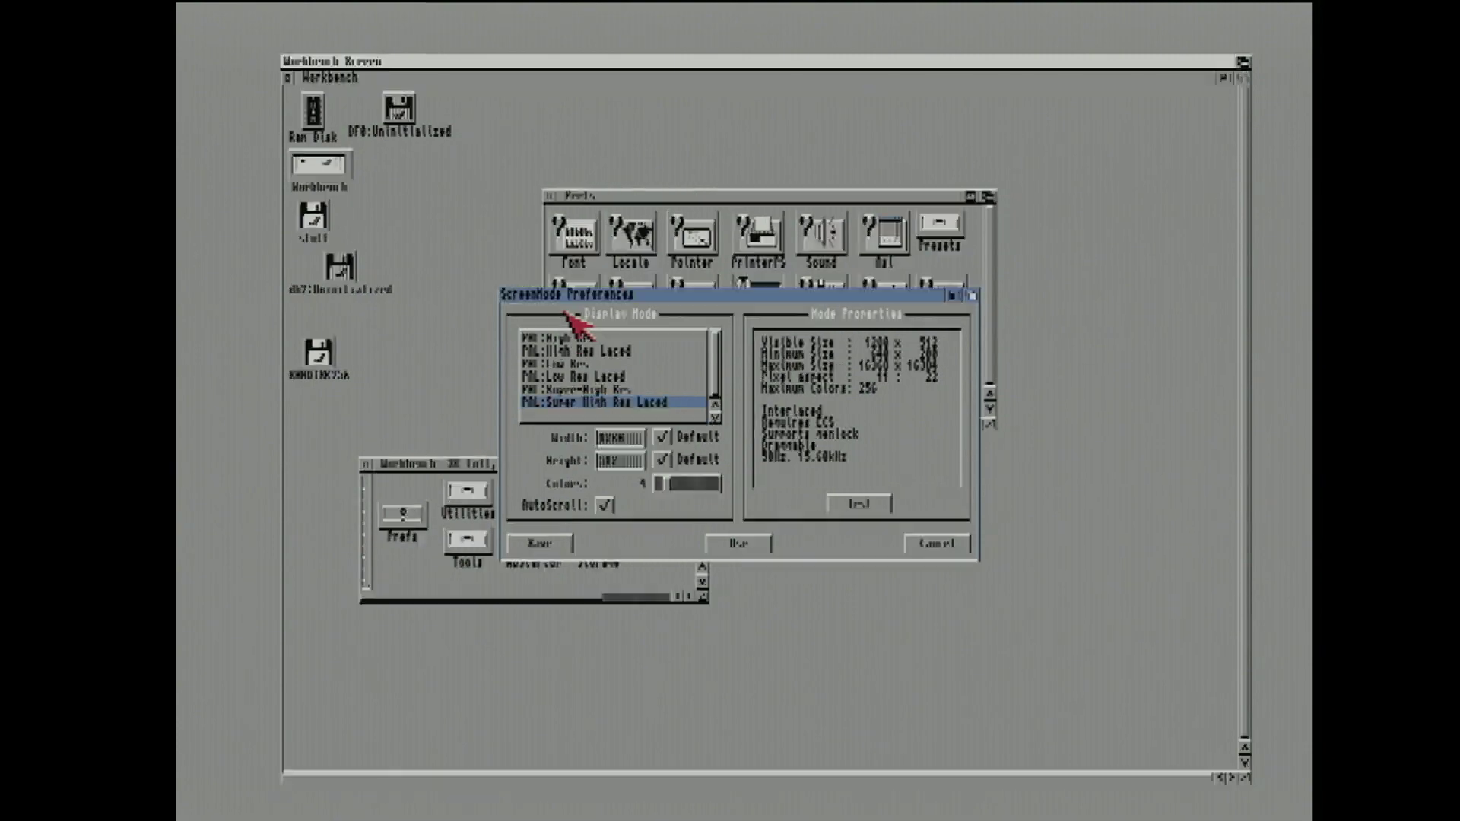
left_click(592, 377)
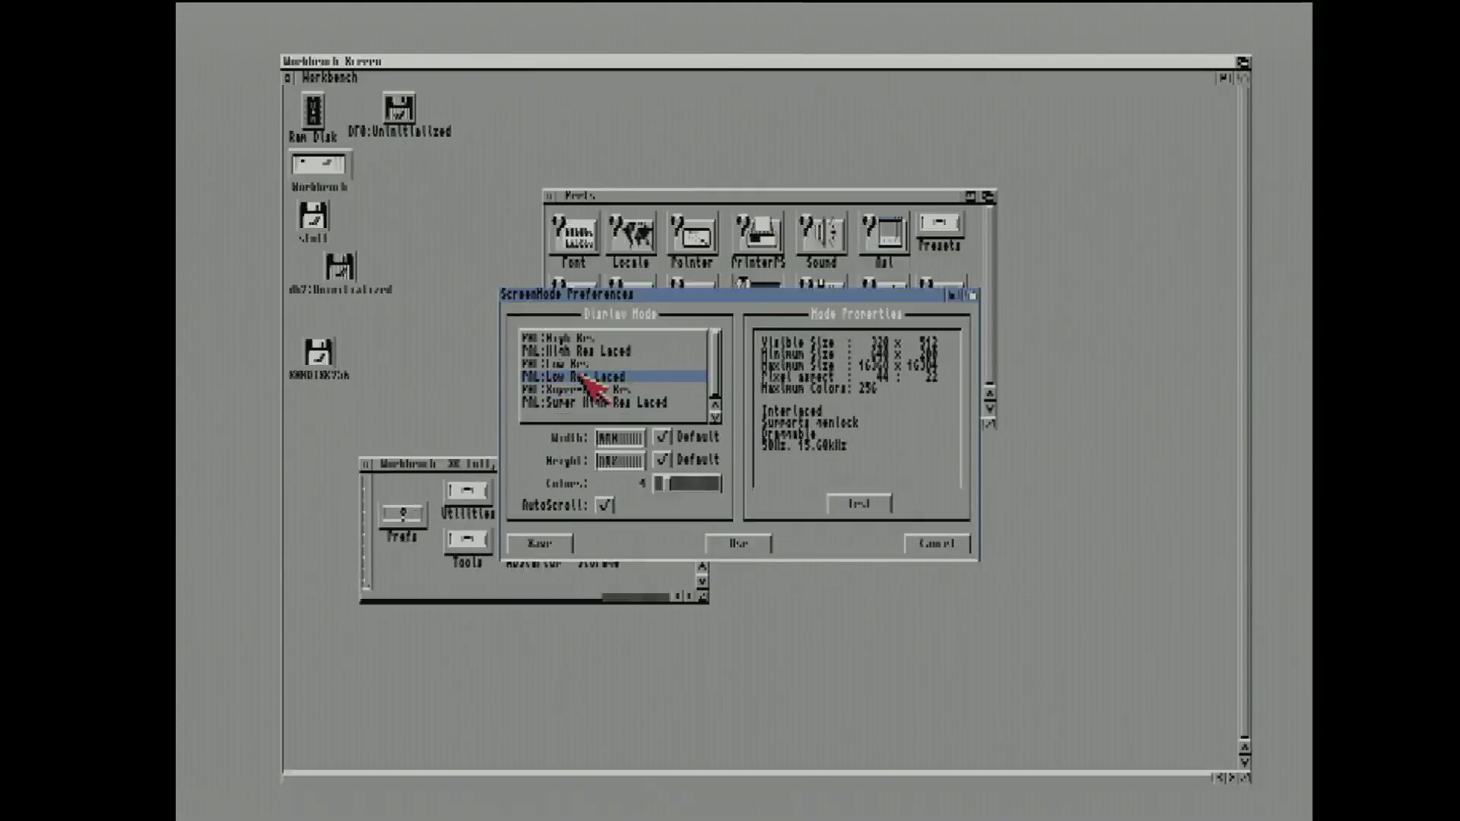
left_click(580, 340)
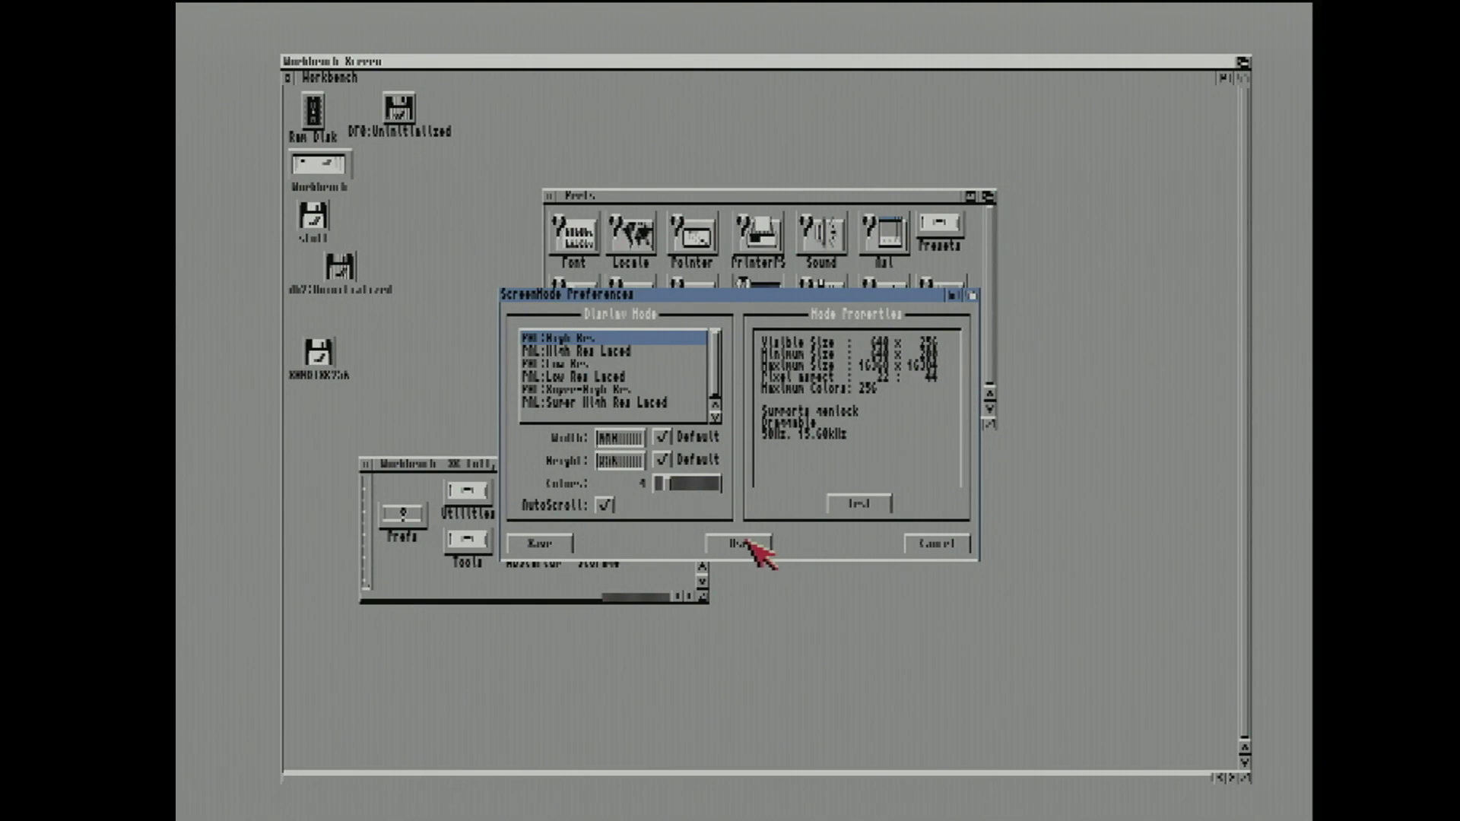
left_click(748, 543)
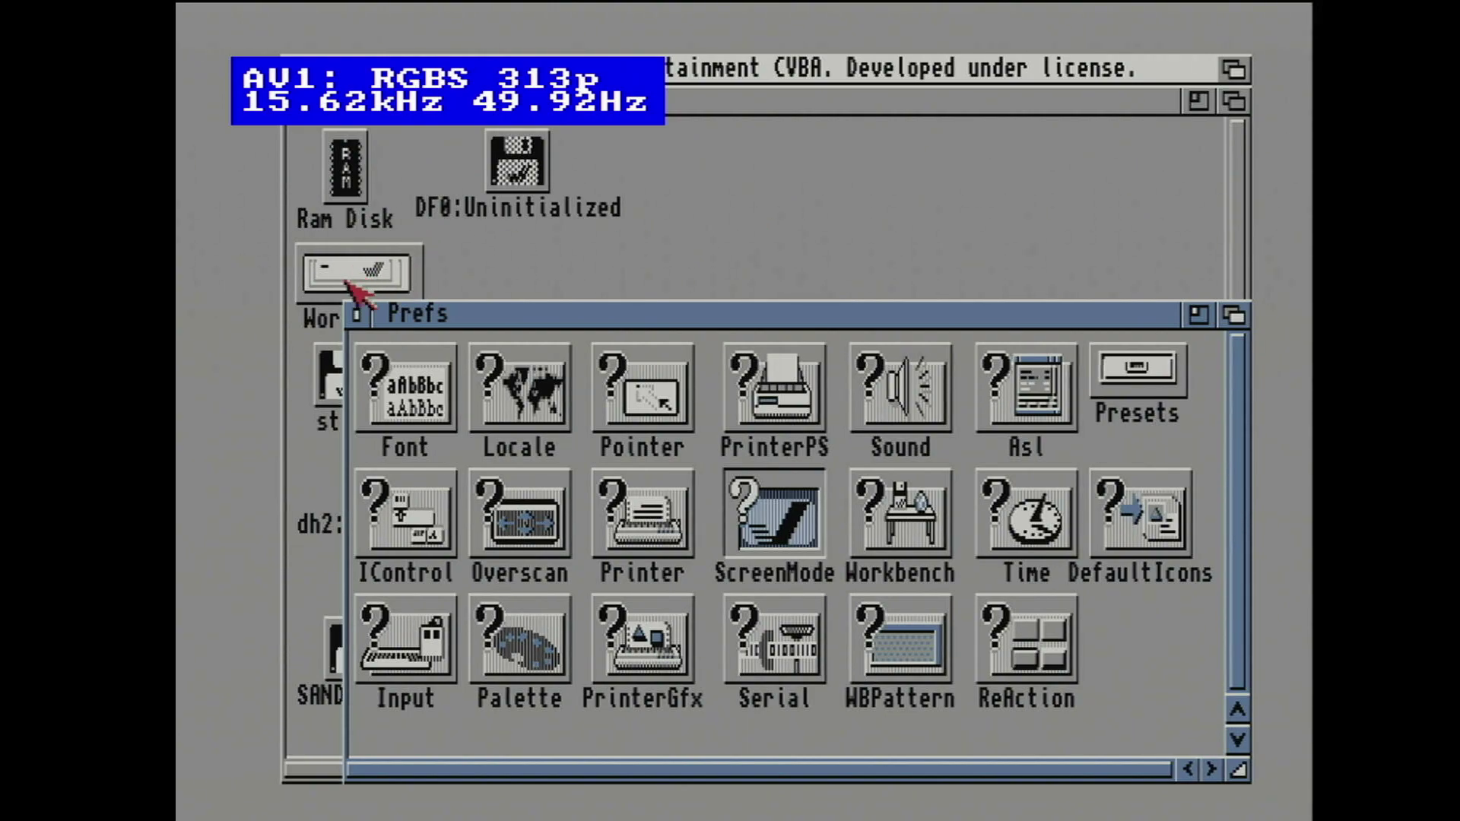
- Close the Prefs drawer window and then the Workbench drawer window
left_click(356, 314)
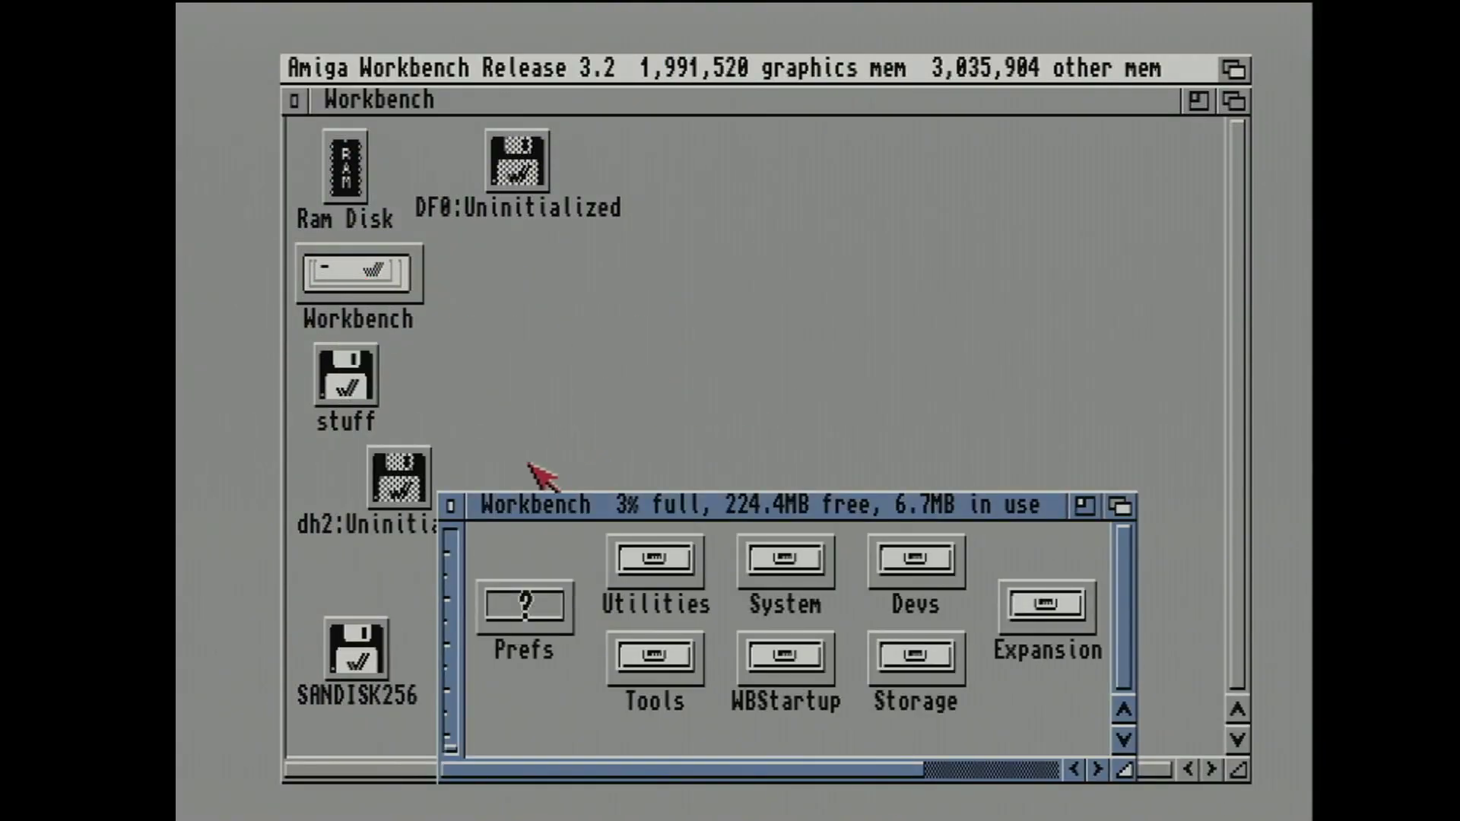
left_click(452, 507)
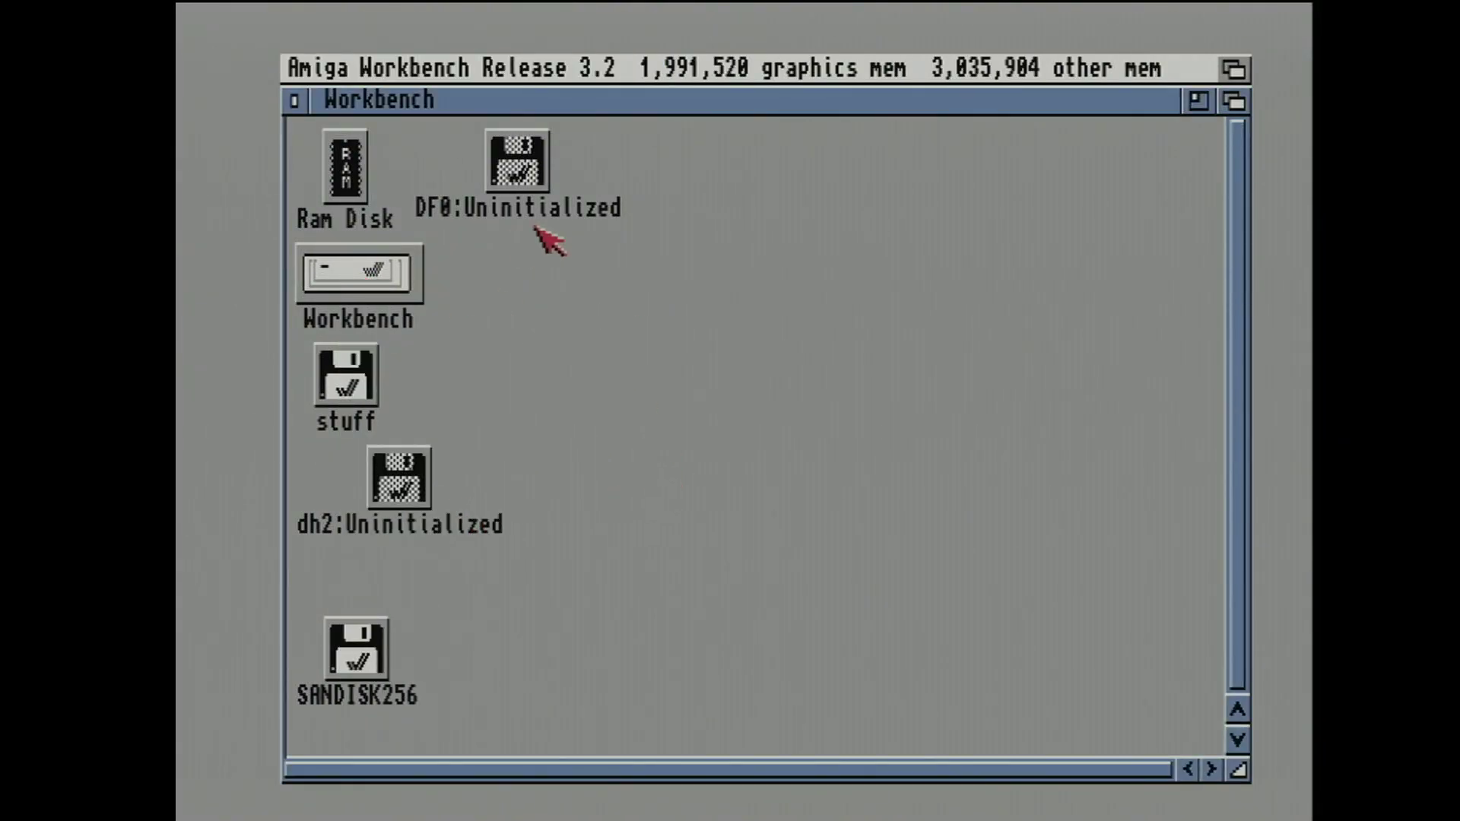